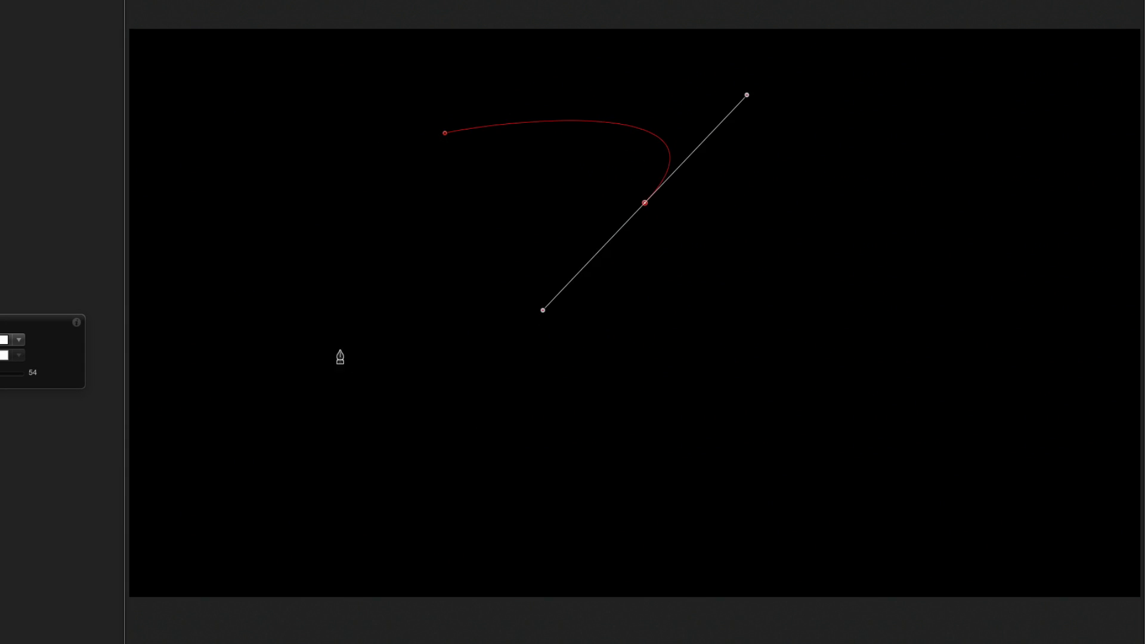
Draw and close a self-overlapping curved Bezier shape in the canvas and feather its edges by 25.
drag(340, 350, 422, 424)
drag(604, 165, 439, 133)
drag(460, 267, 559, 394)
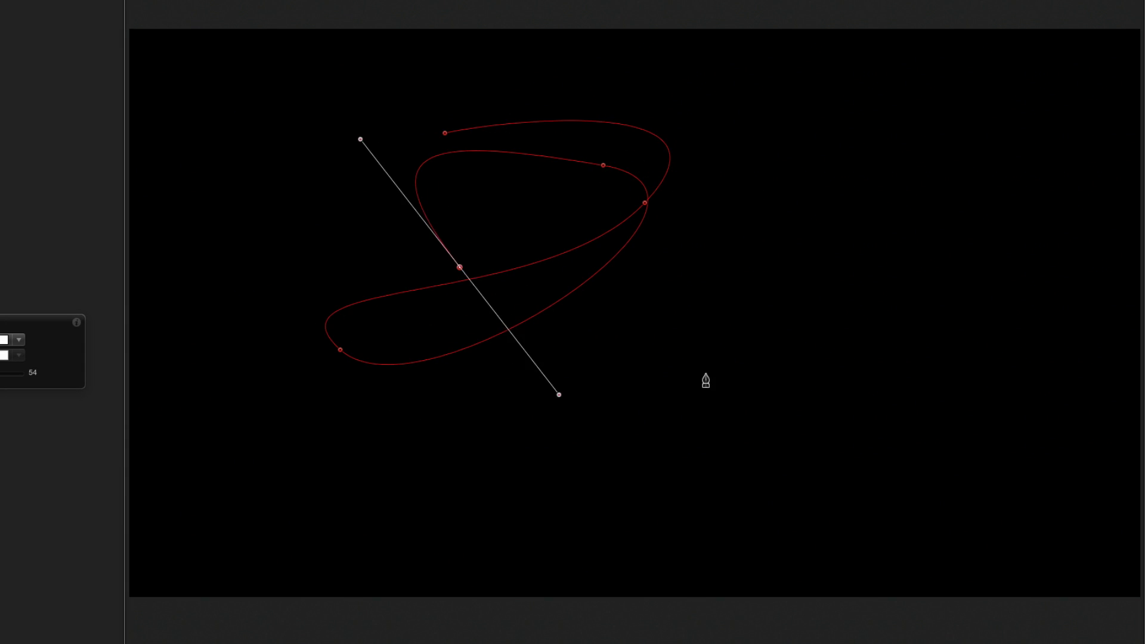
drag(706, 373, 741, 201)
drag(556, 361, 395, 413)
drag(291, 231, 278, 161)
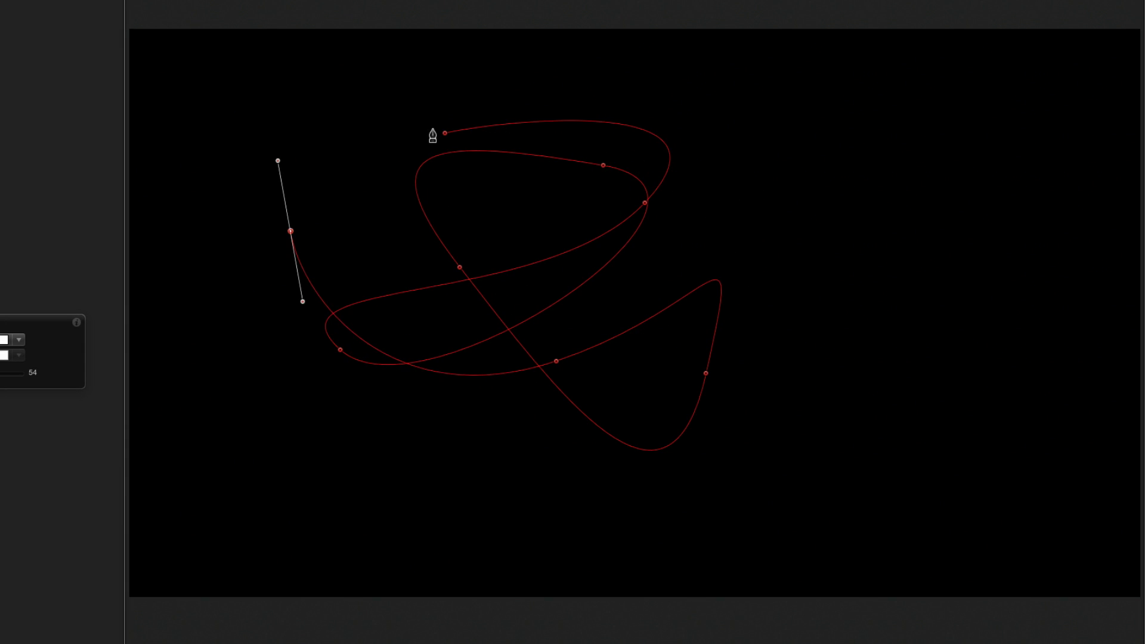
click(445, 133)
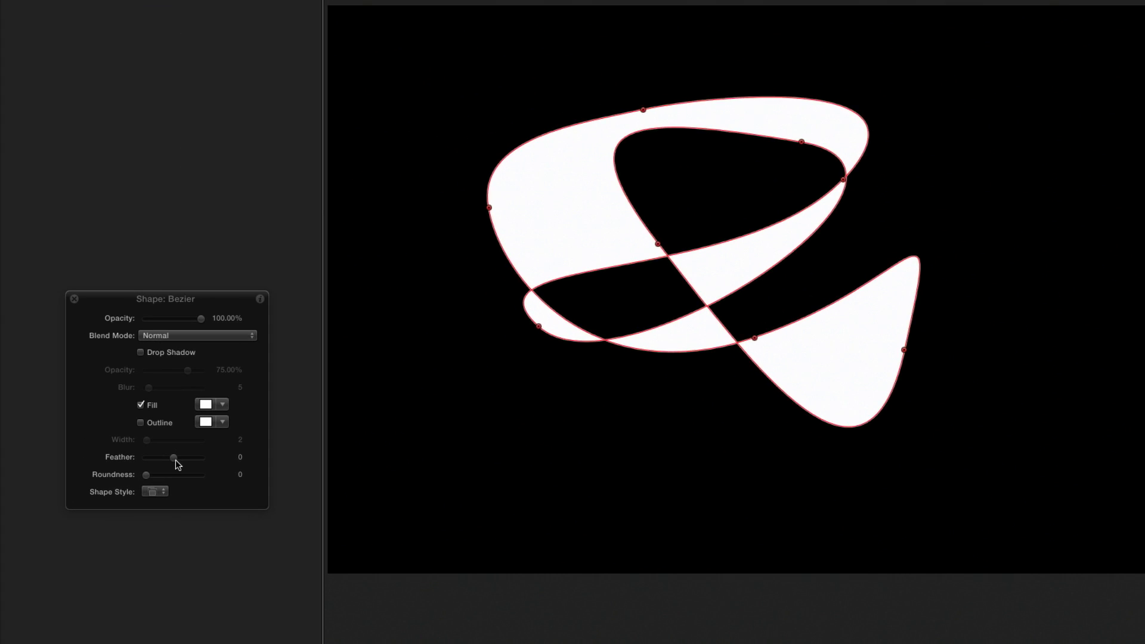
drag(176, 464, 184, 464)
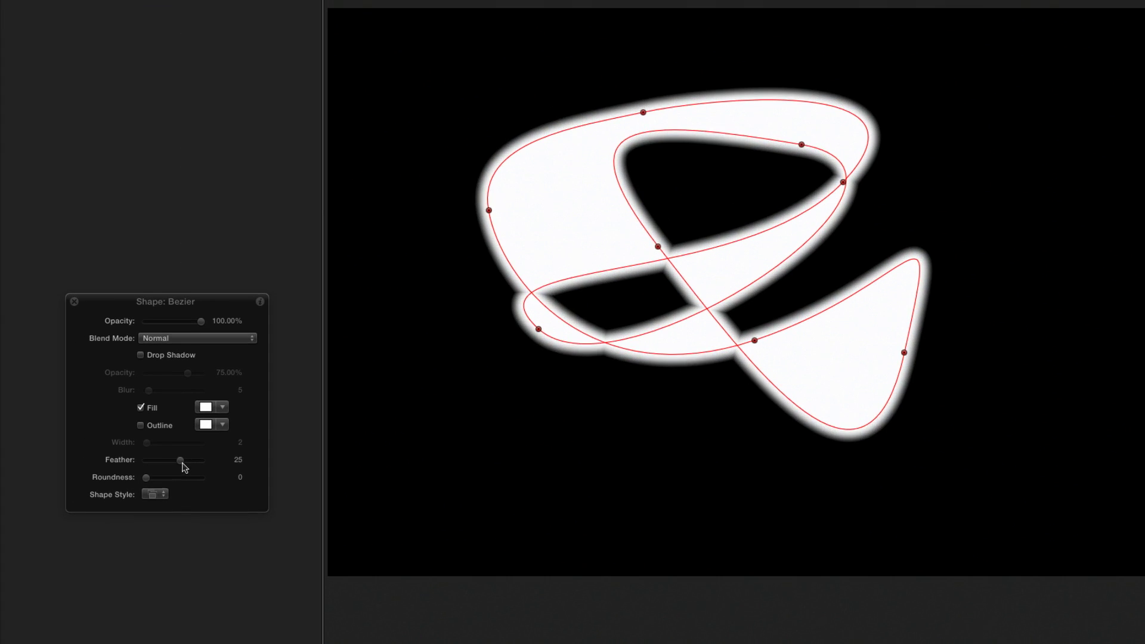
Rename the closed shape's layer "Source" and hide it from the canvas.
double_click(107, 117)
text(Sourc)
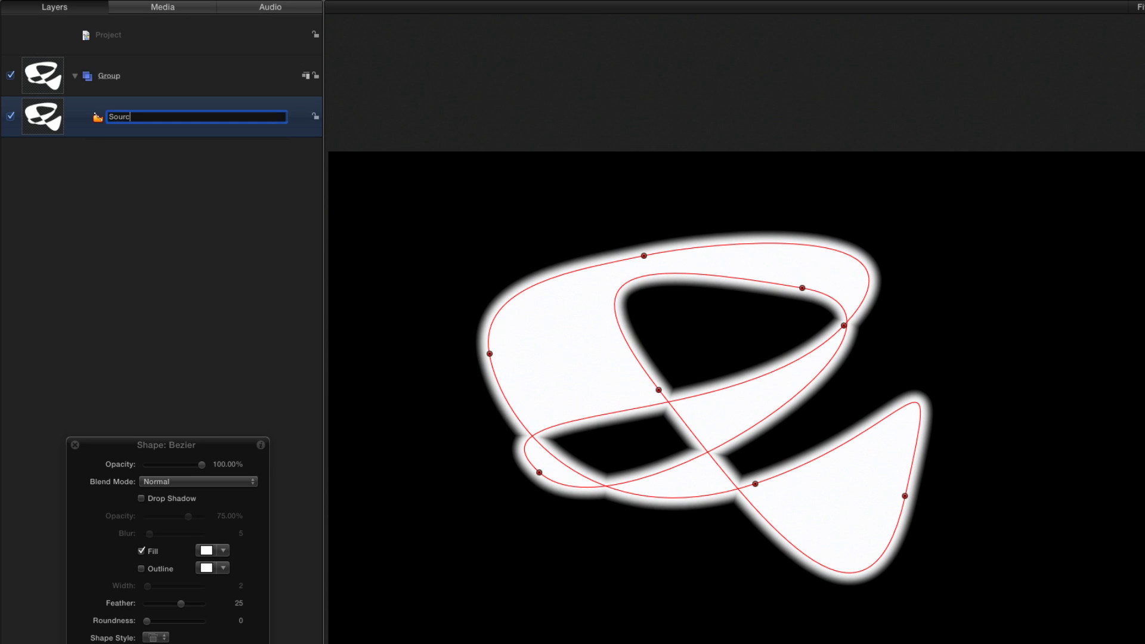
text(e)
key(Return)
click(11, 116)
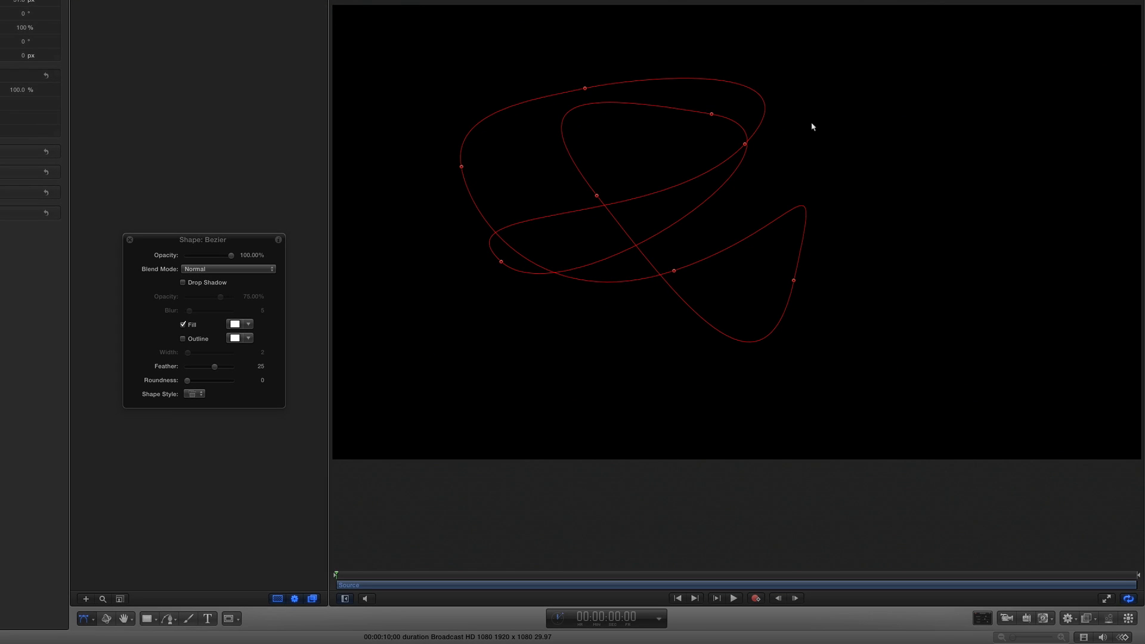
Draw an open, looping Bezier path that starts beyond the canvas's left edge and ends below its bottom edge.
drag(819, 124, 803, 127)
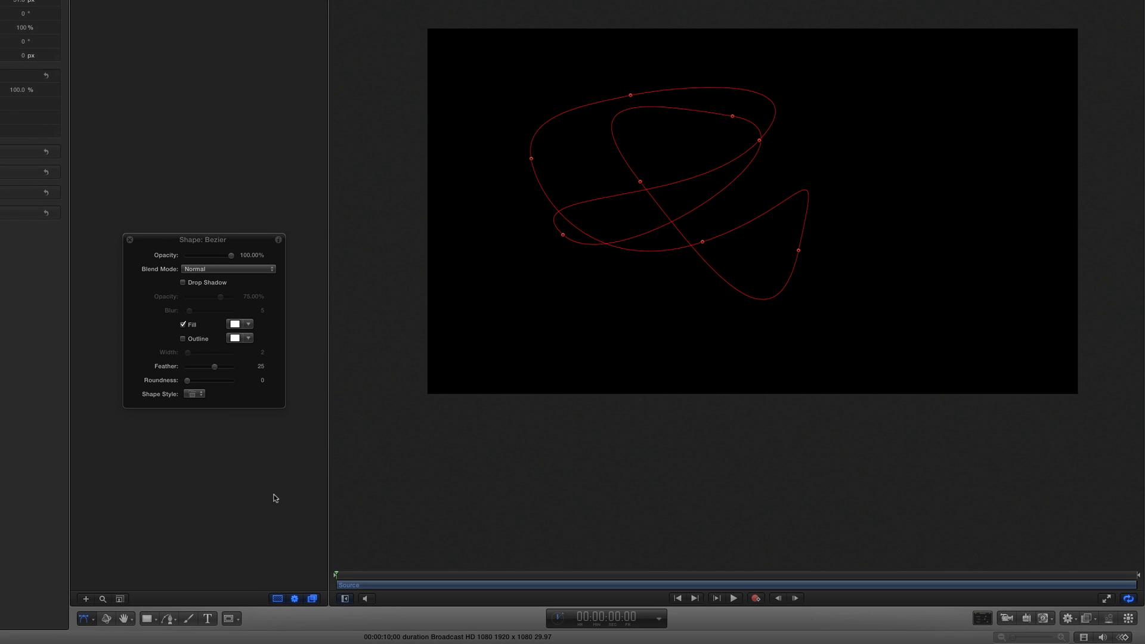
click(167, 620)
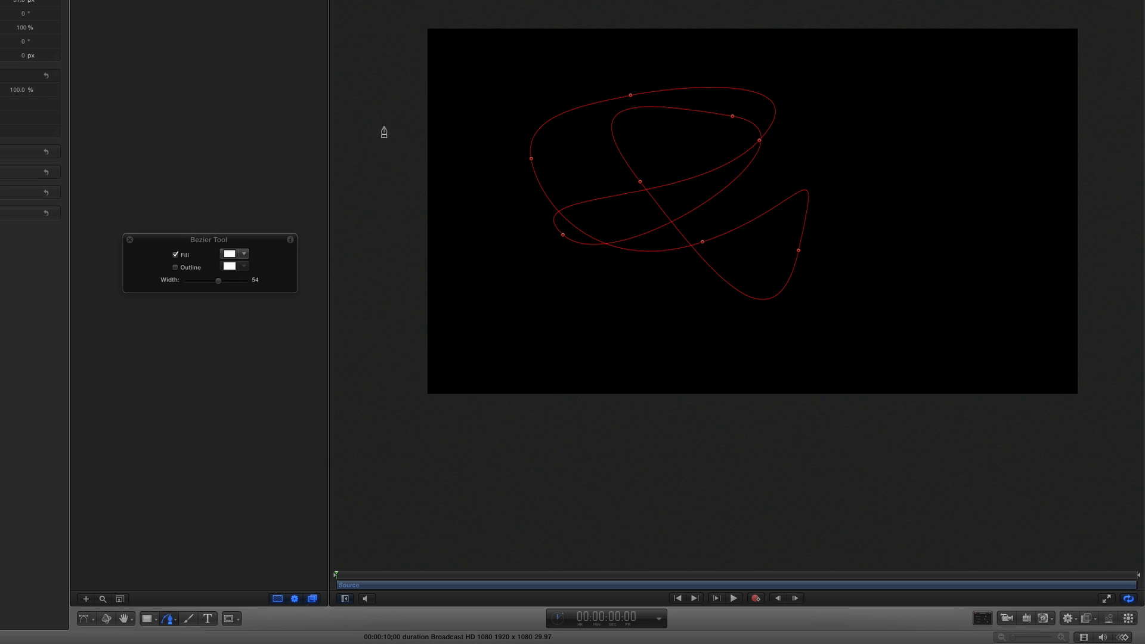
drag(872, 91, 907, 115)
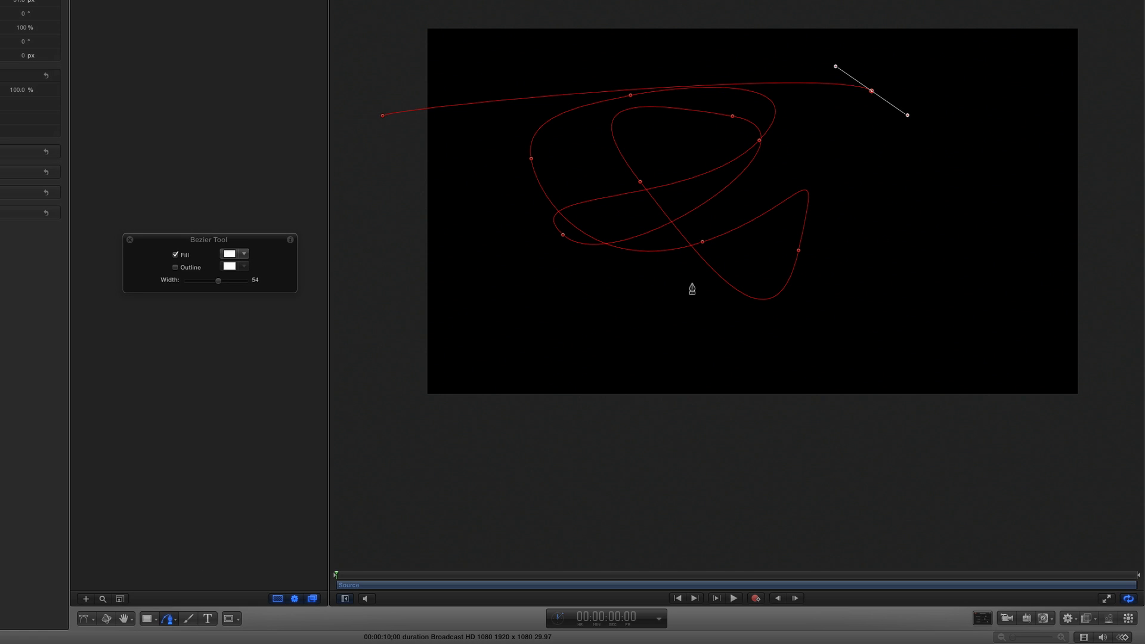
drag(509, 320, 668, 346)
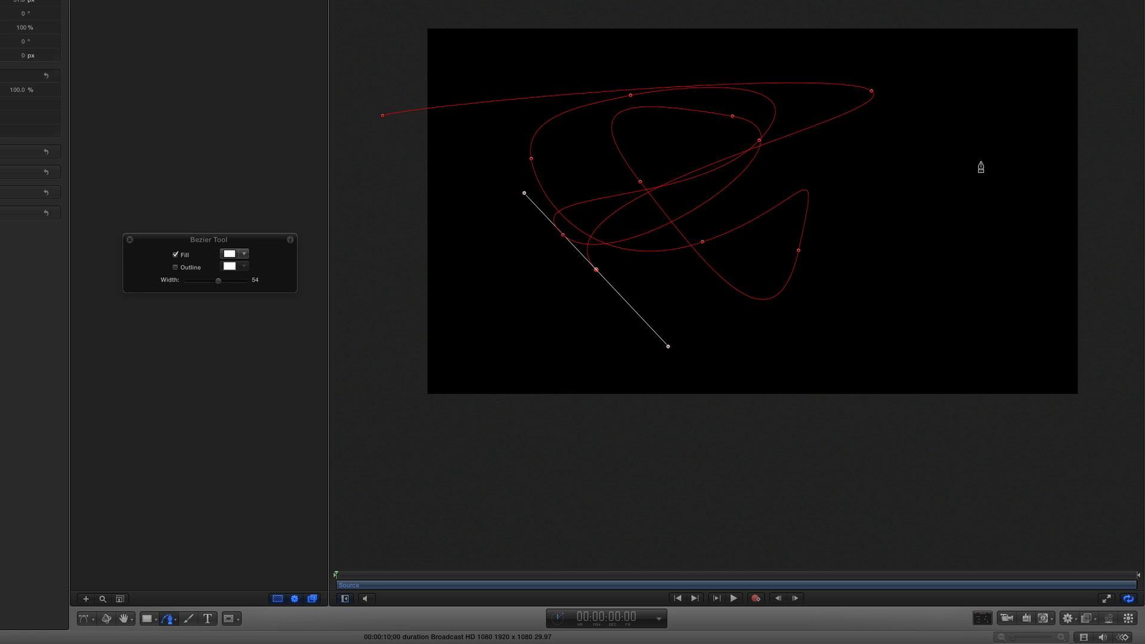
drag(982, 156, 967, 102)
drag(746, 82, 730, 96)
drag(584, 460, 583, 537)
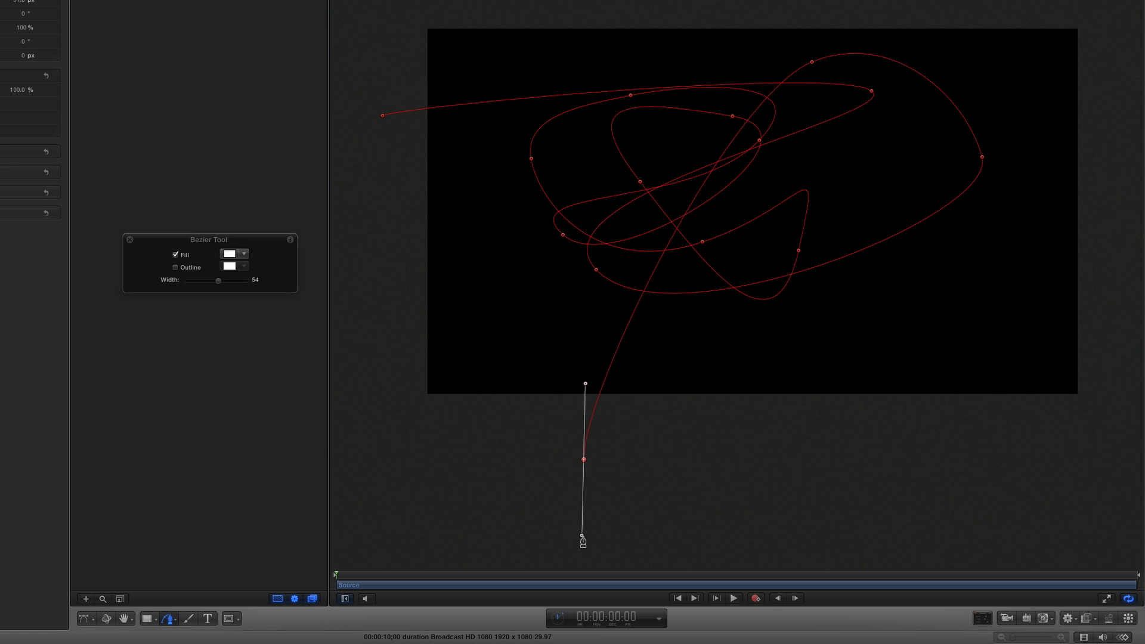
key(Return)
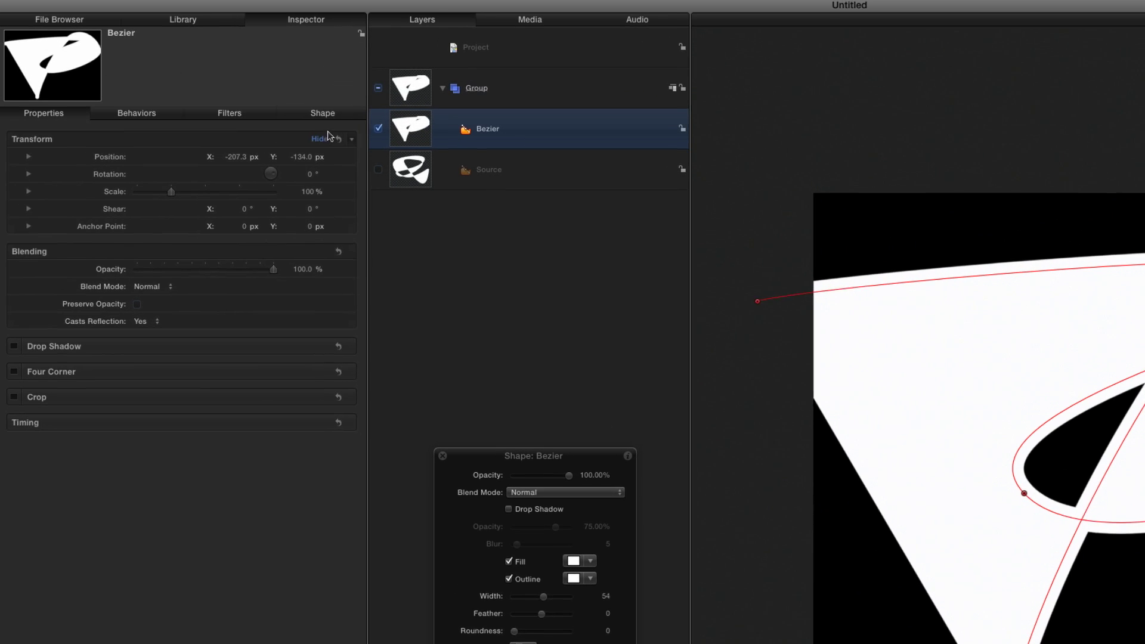
Turn off the open path's fill and make its outline an Image brush with the Source layer as brush source.
click(332, 117)
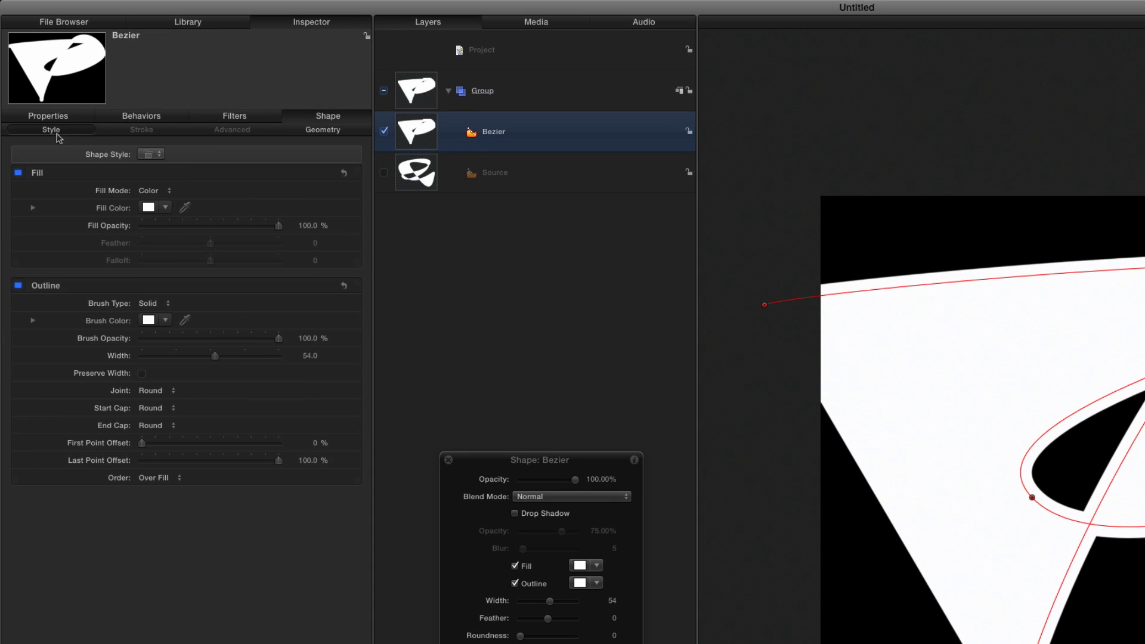
click(18, 172)
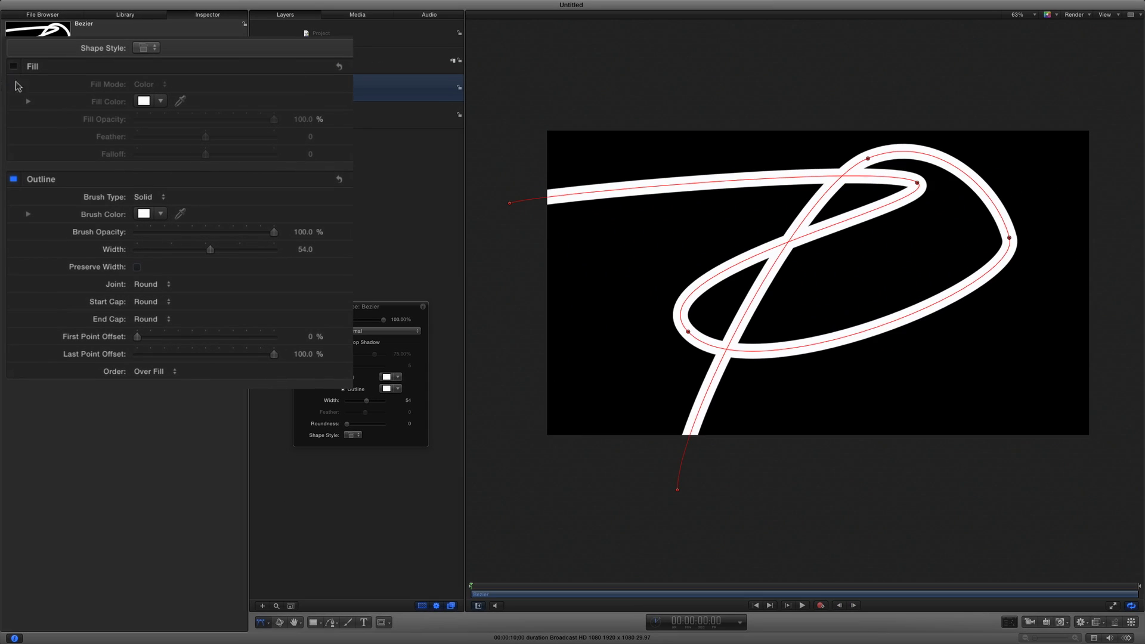
click(149, 196)
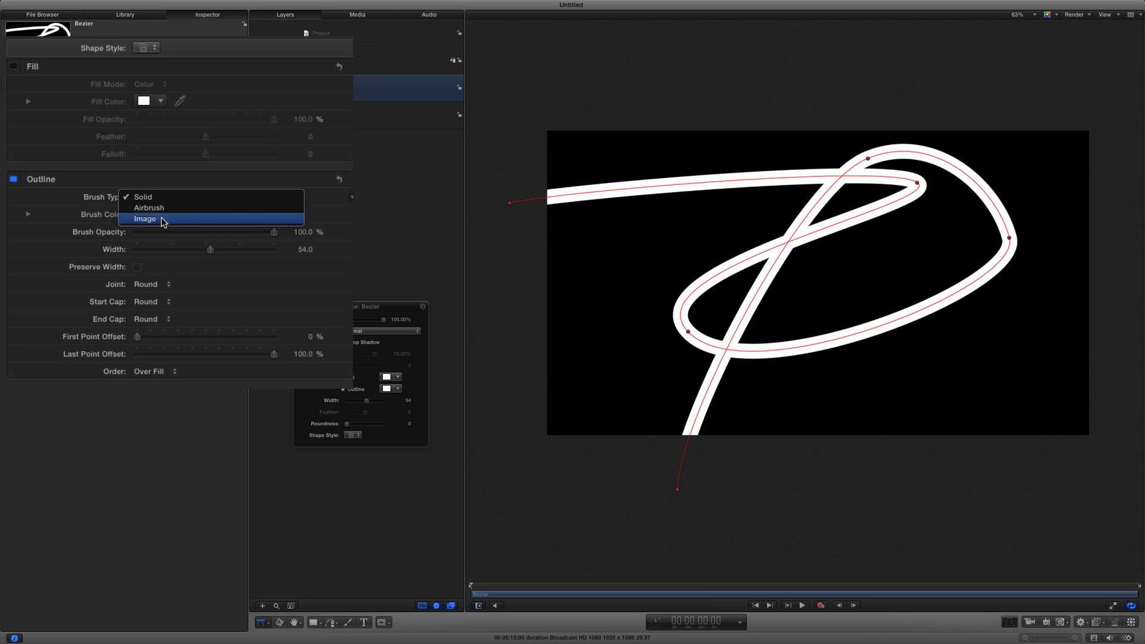
click(161, 217)
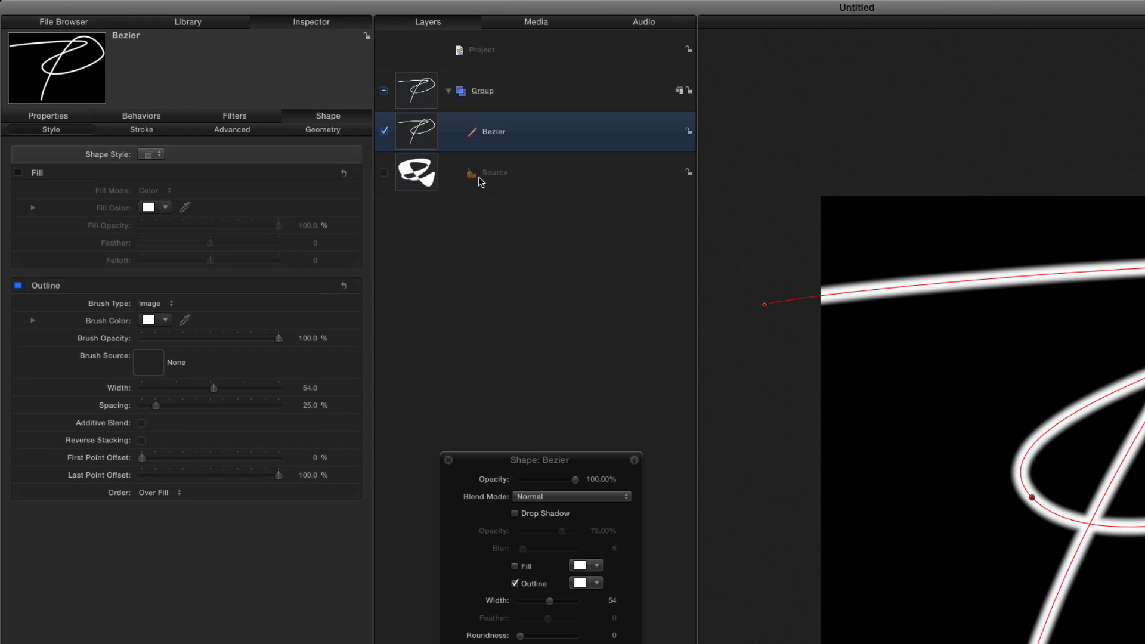
drag(182, 367, 152, 366)
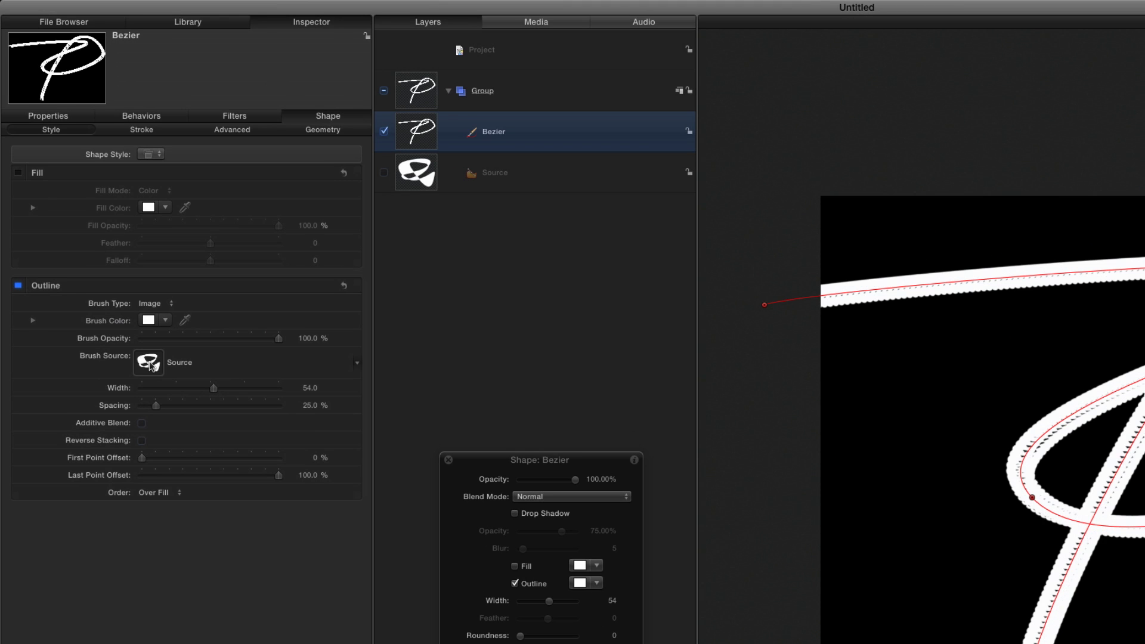
Color the outline brush orange and set its width to 125 and its spacing to 5.61%.
click(165, 320)
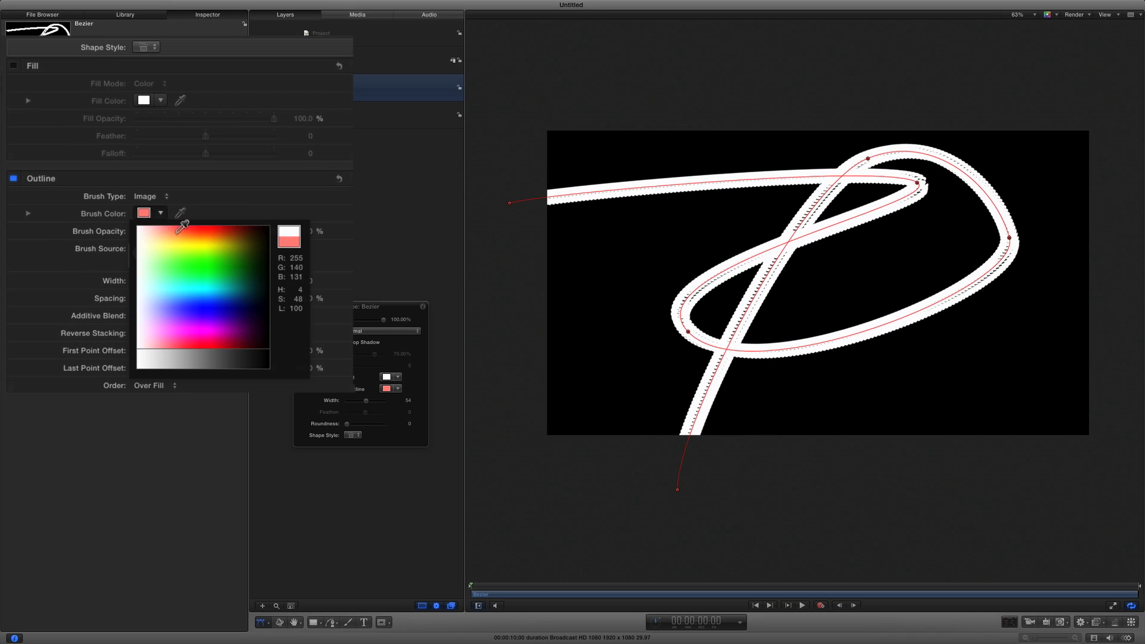
drag(178, 232, 213, 234)
drag(305, 285, 348, 286)
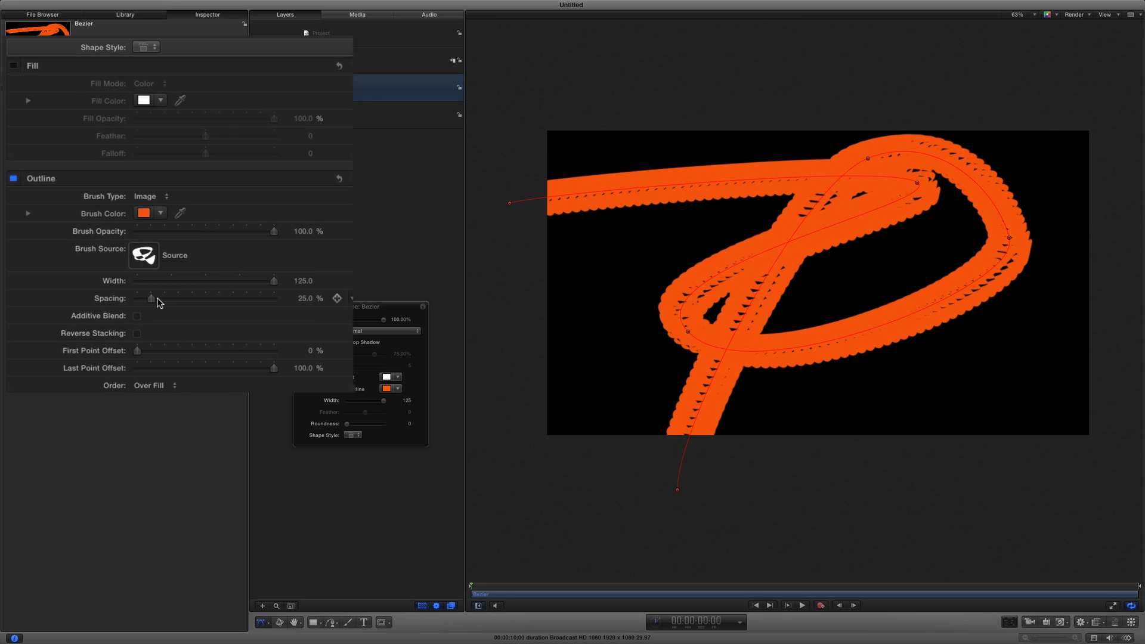
drag(160, 303, 148, 307)
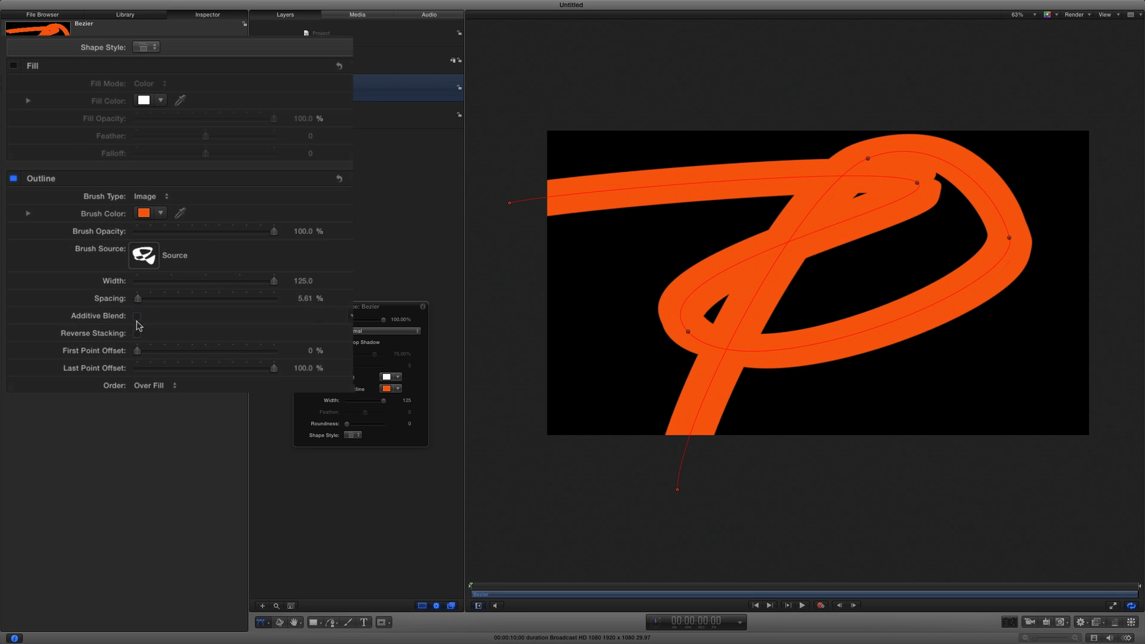
Enable Additive Blend on the outline and change the brush color to a deeper red.
click(137, 318)
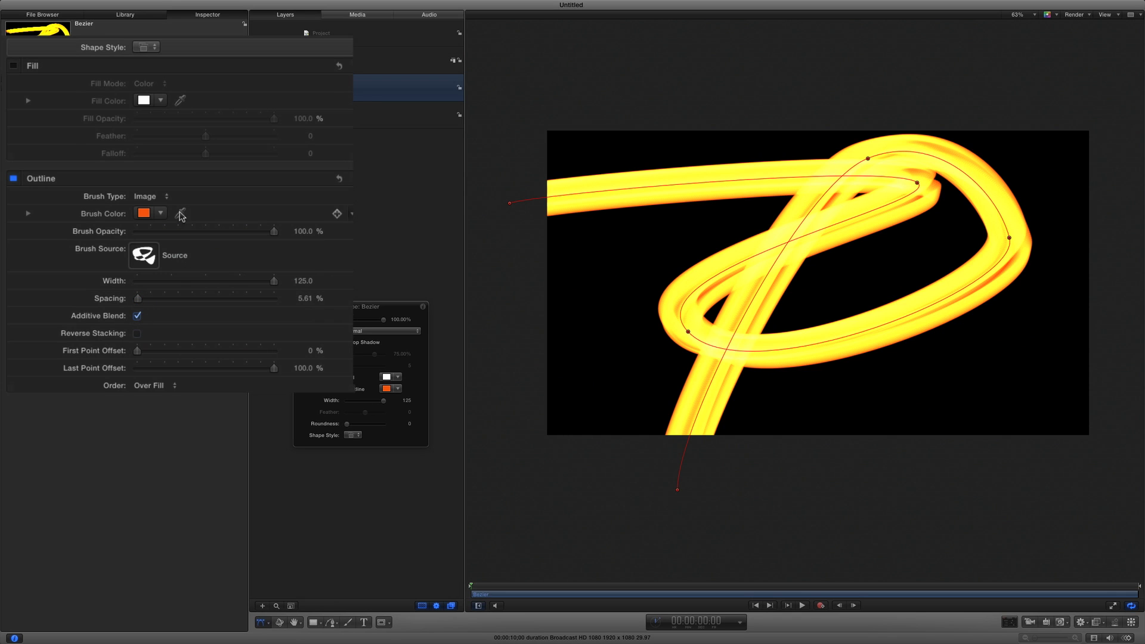
click(161, 214)
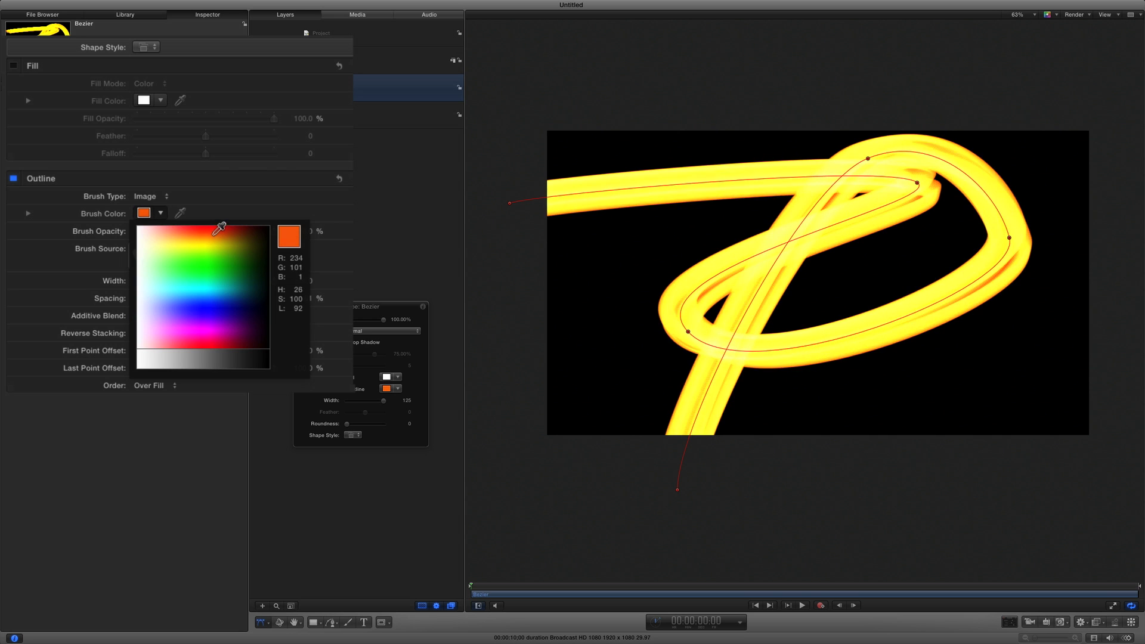
drag(220, 226, 214, 231)
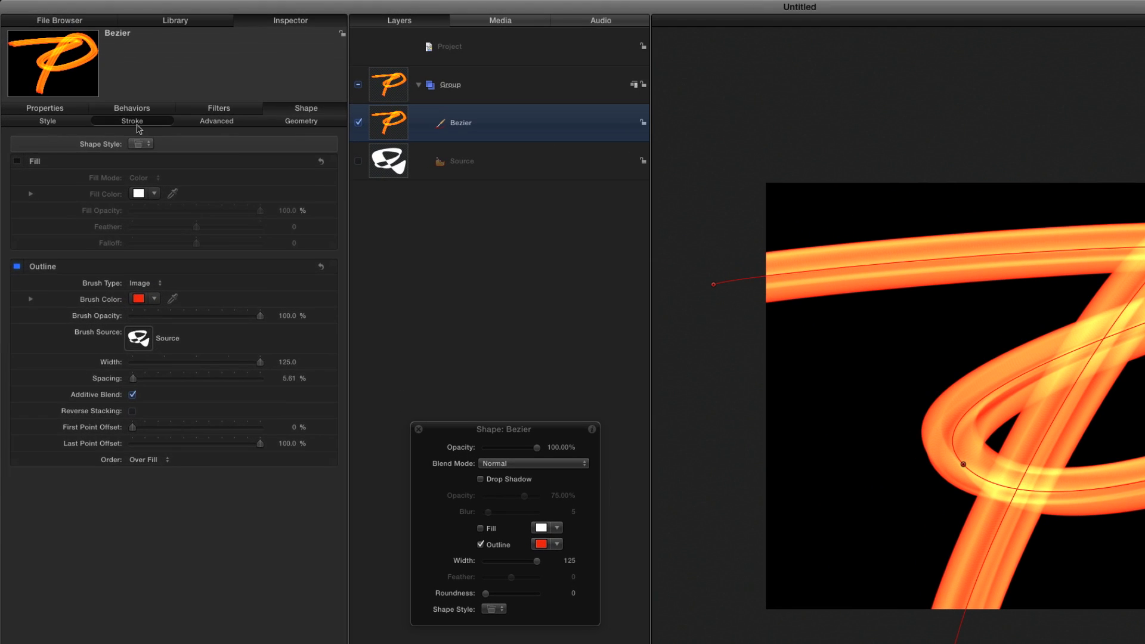
Add five tags along the Opacity Over Stroke gradient, then make the first tag nearly black and the second mid grey.
click(97, 88)
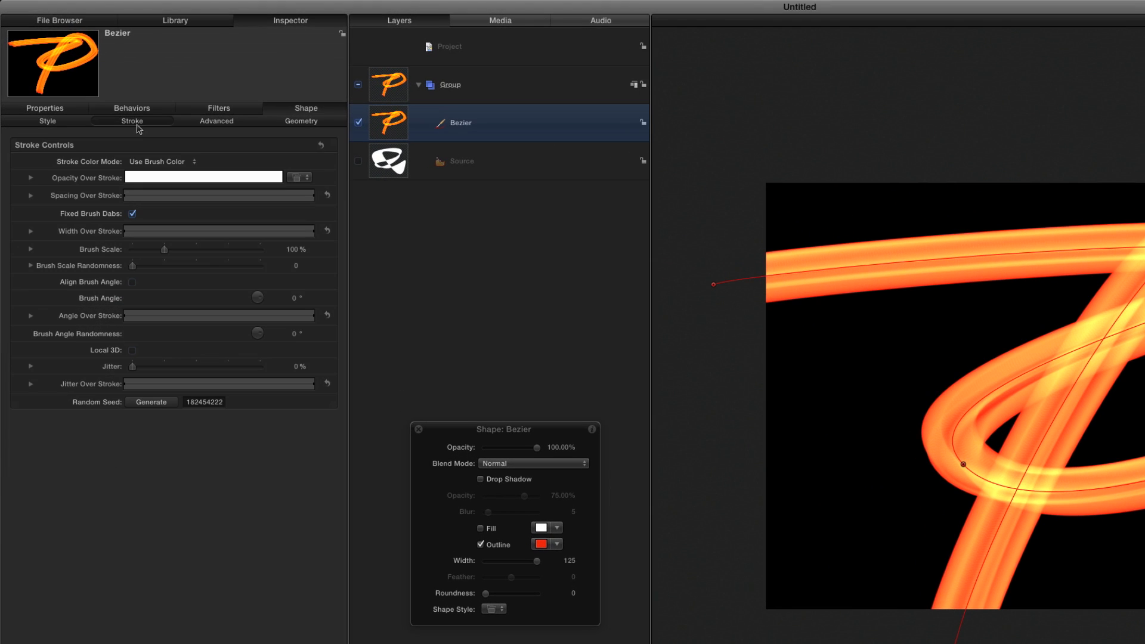
click(31, 179)
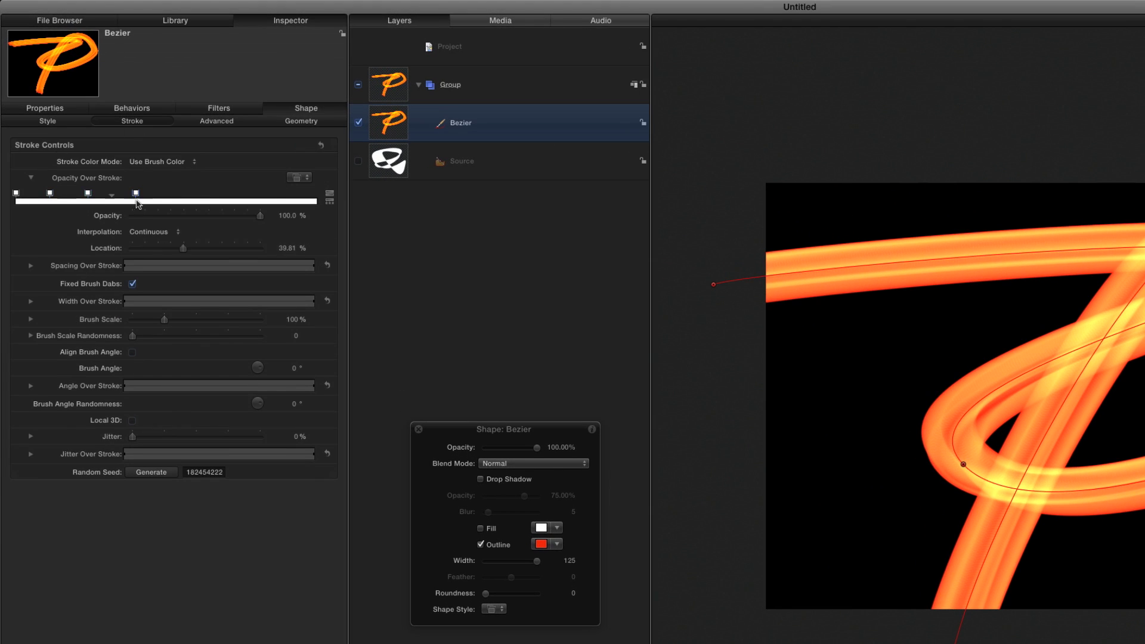
click(16, 194)
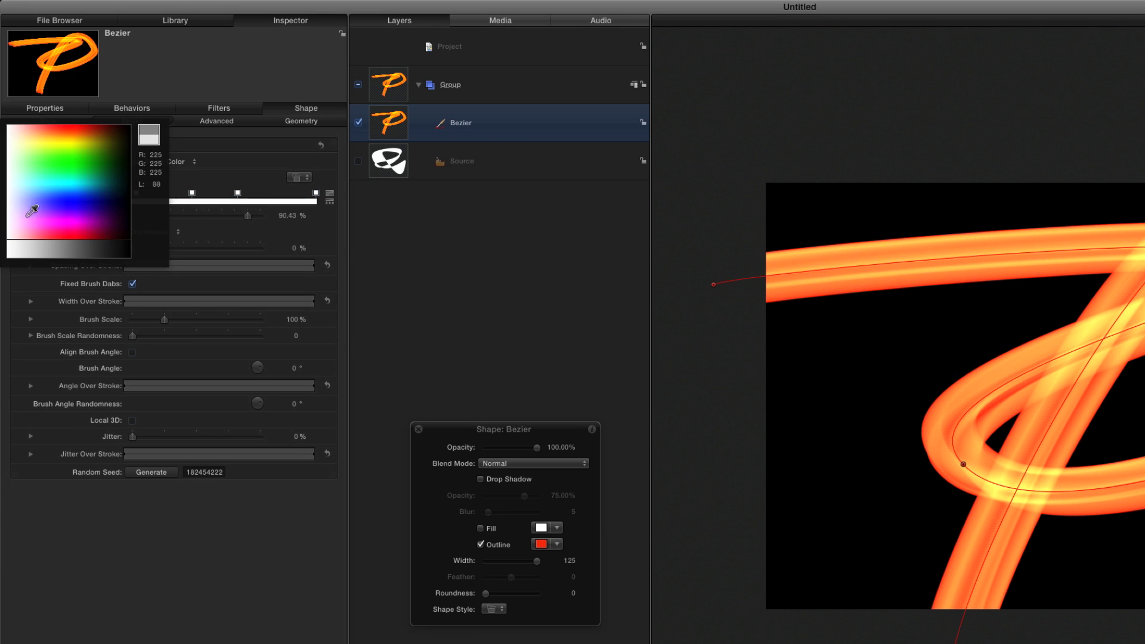
click(128, 249)
click(50, 194)
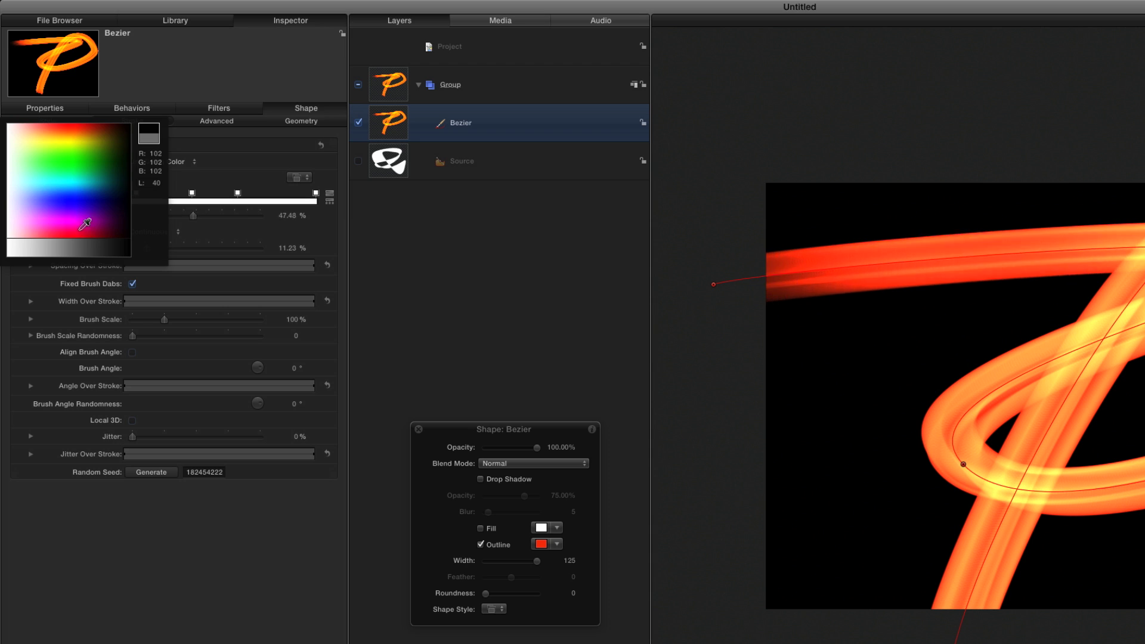
click(79, 249)
Alternate the remaining Opacity Over Stroke tags between black and grey, with the last tag at 22.75% opacity.
right_click(87, 194)
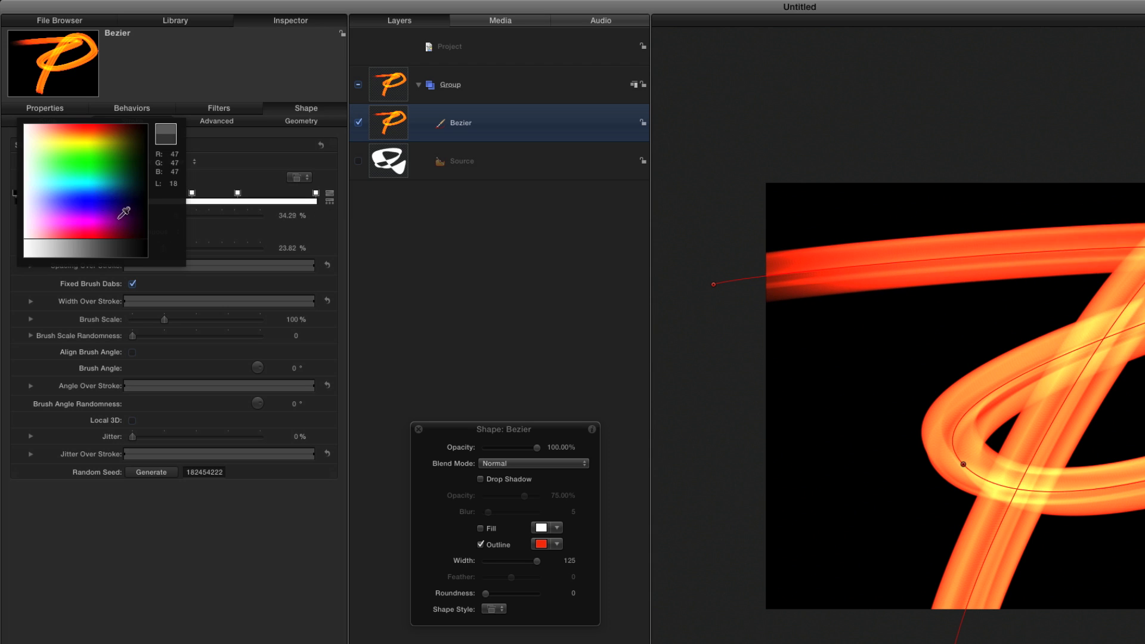
click(140, 251)
click(136, 194)
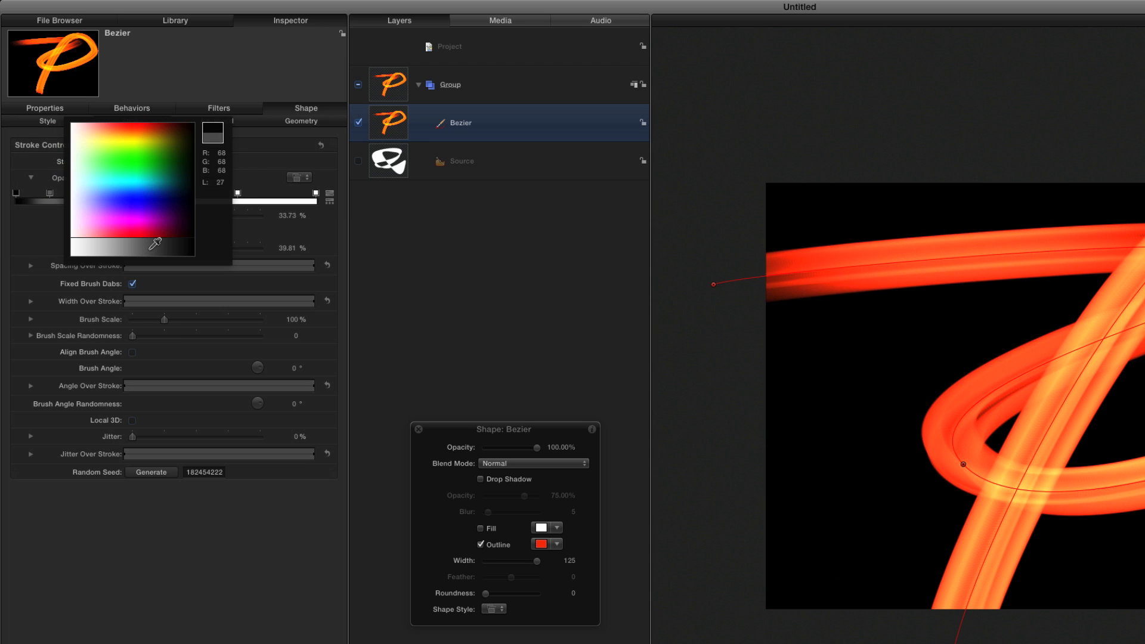
click(150, 249)
right_click(191, 194)
click(243, 251)
right_click(237, 194)
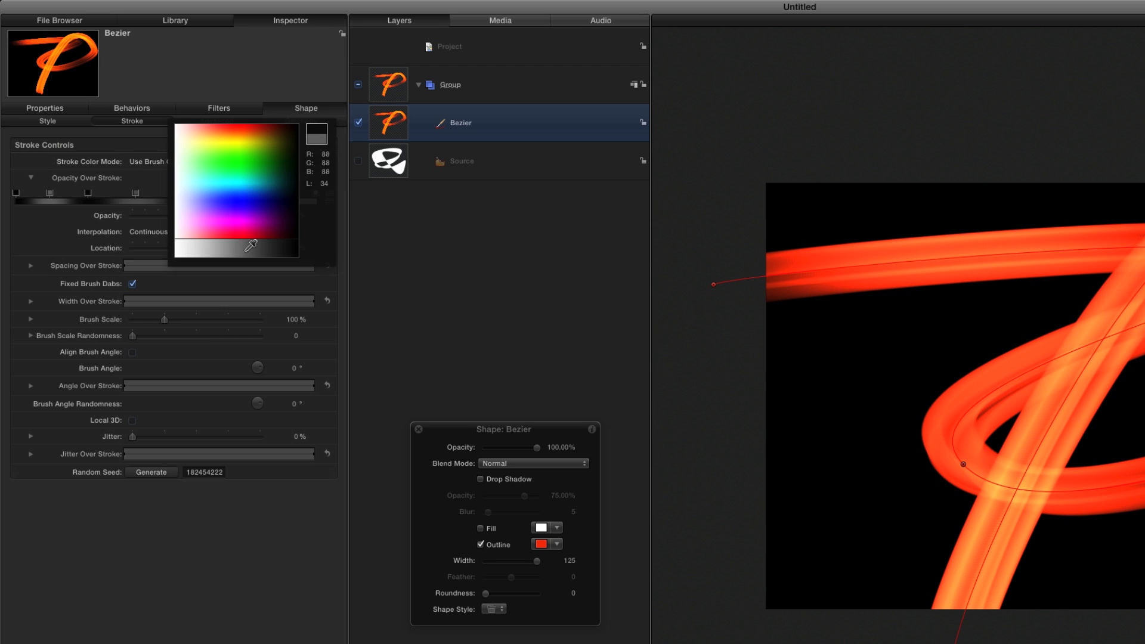
click(313, 195)
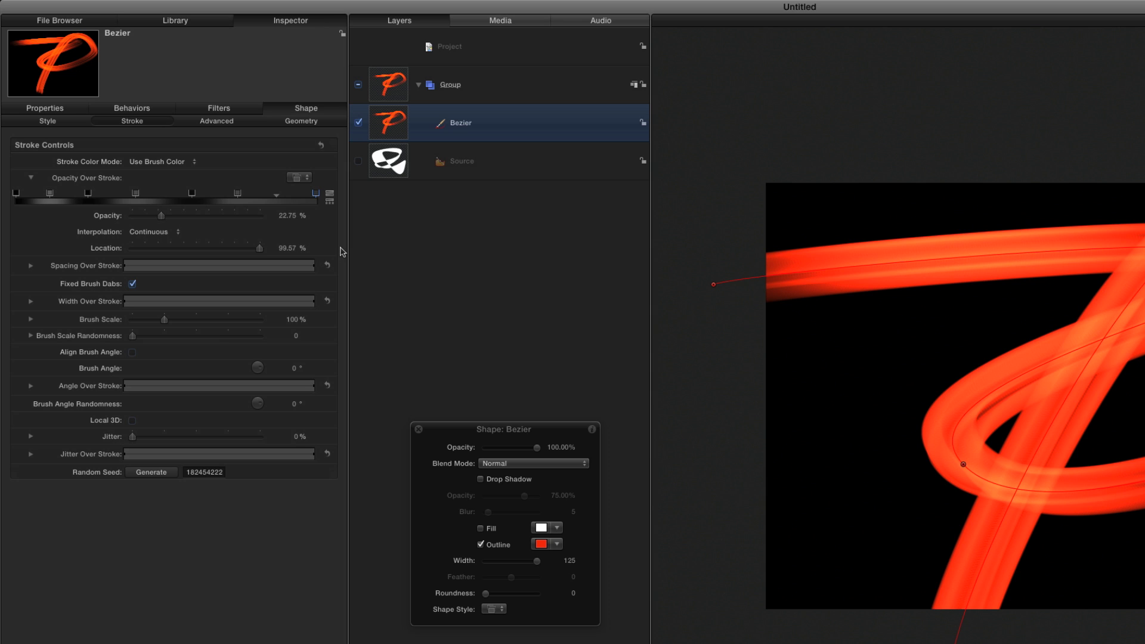
Set the end point of the Angle Over Stroke curve to 389° so the brush rotates along the path.
click(31, 386)
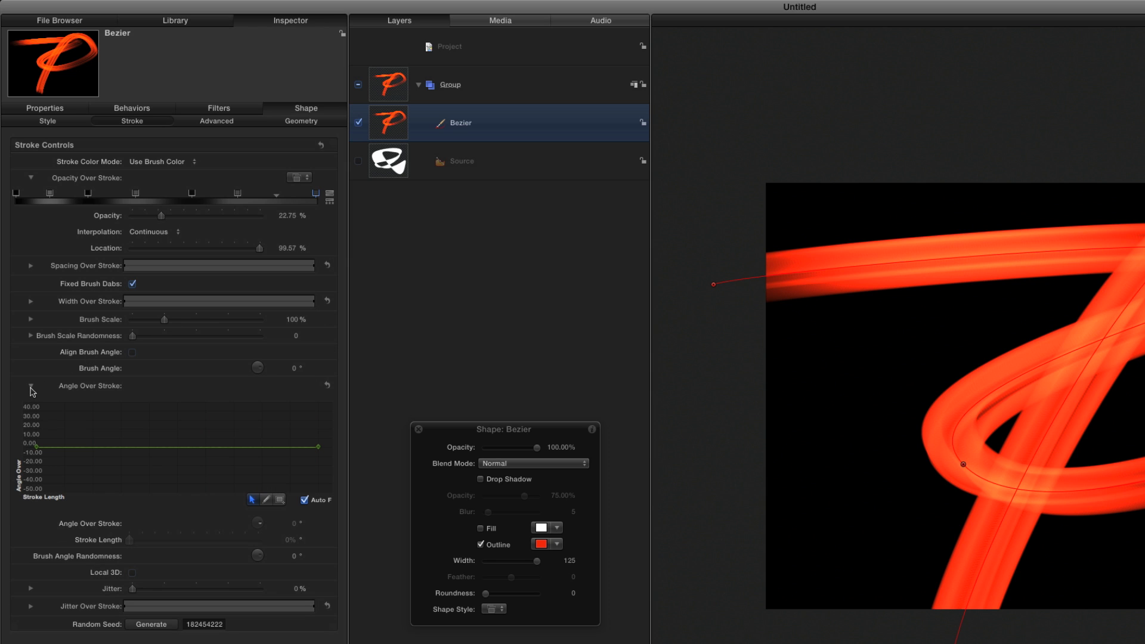
click(317, 446)
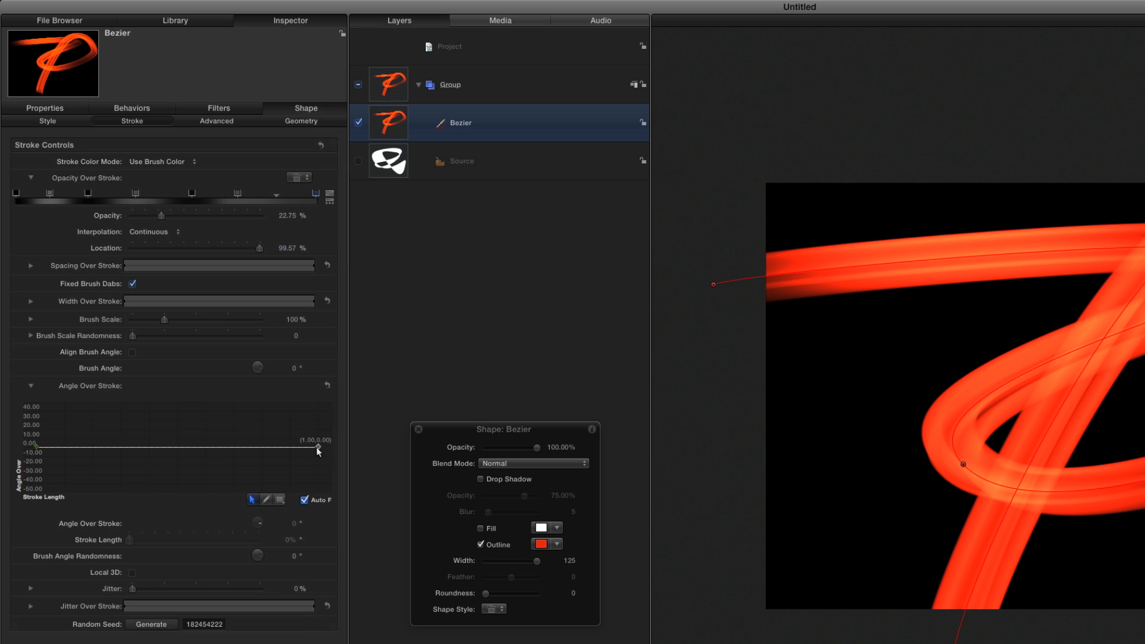
drag(293, 521, 287, 522)
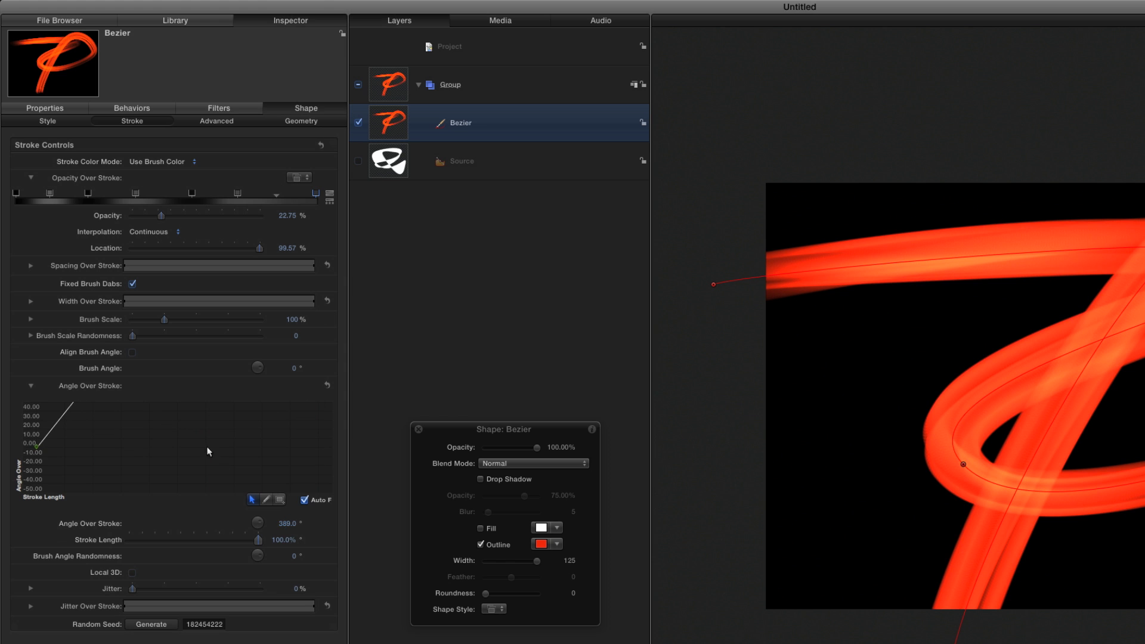
Widen the brush stroke toward the end of the path.
click(31, 320)
mouse_move(286, 337)
mouse_down()
mouse_move(288, 351)
mouse_move(299, 316)
mouse_up()
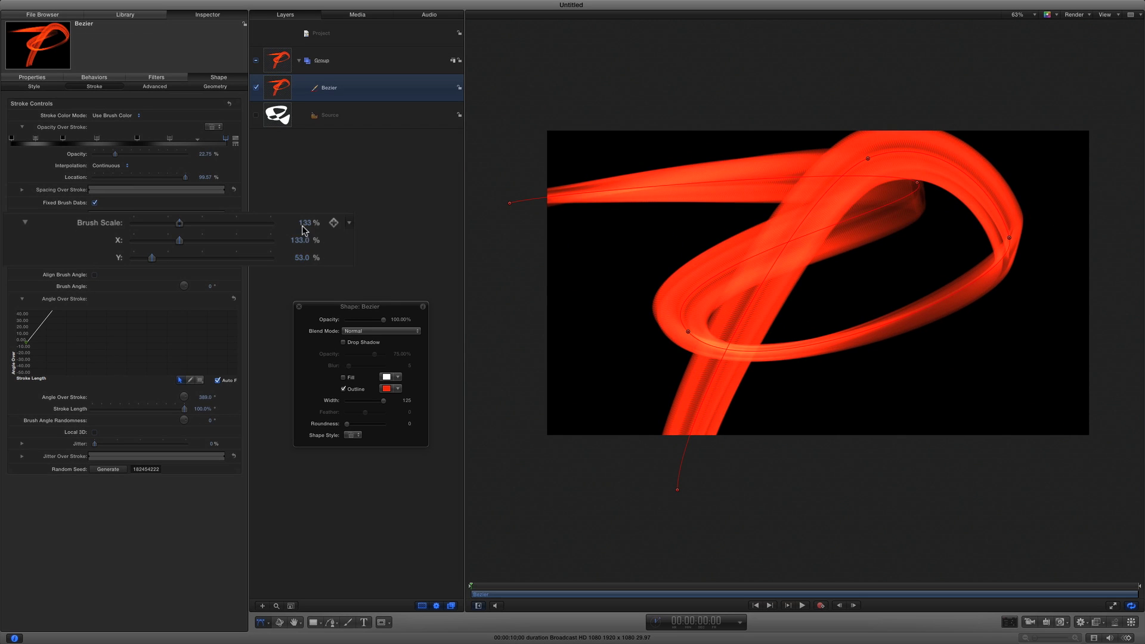
drag(302, 239, 314, 260)
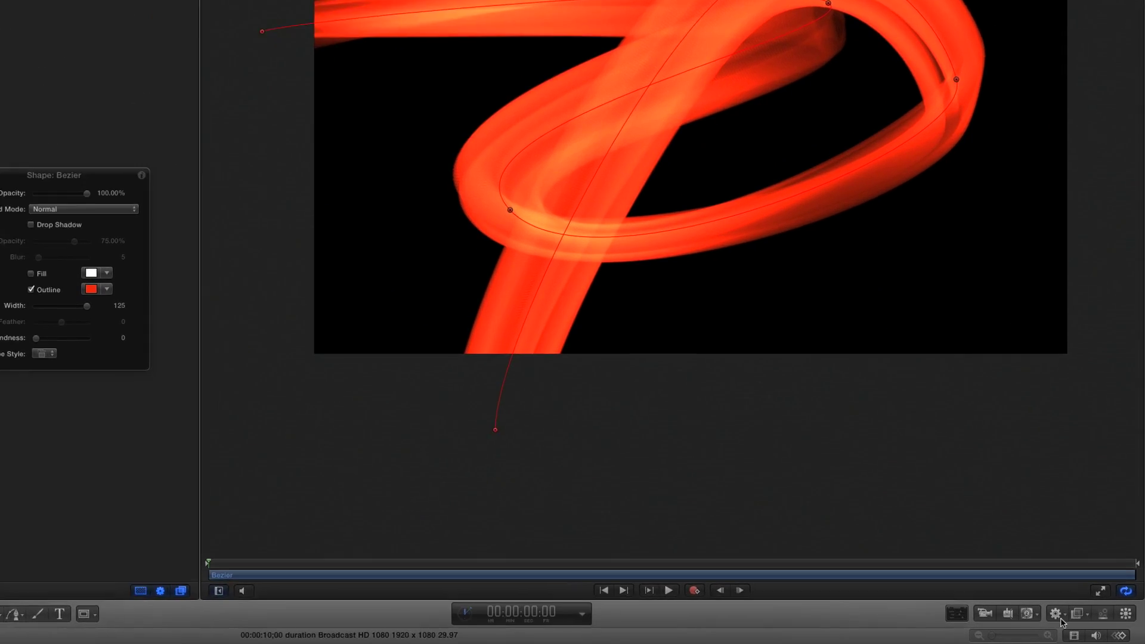
Apply the Sequence Paint shape behavior to the Bezier stroke.
click(1081, 623)
mouse_move(1050, 496)
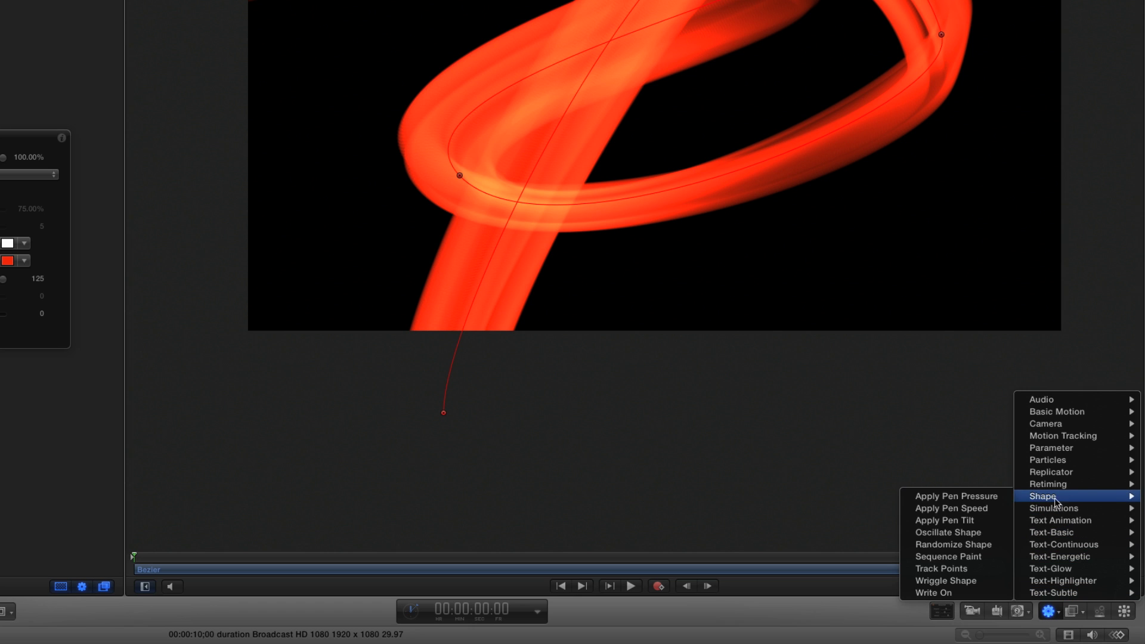
click(984, 556)
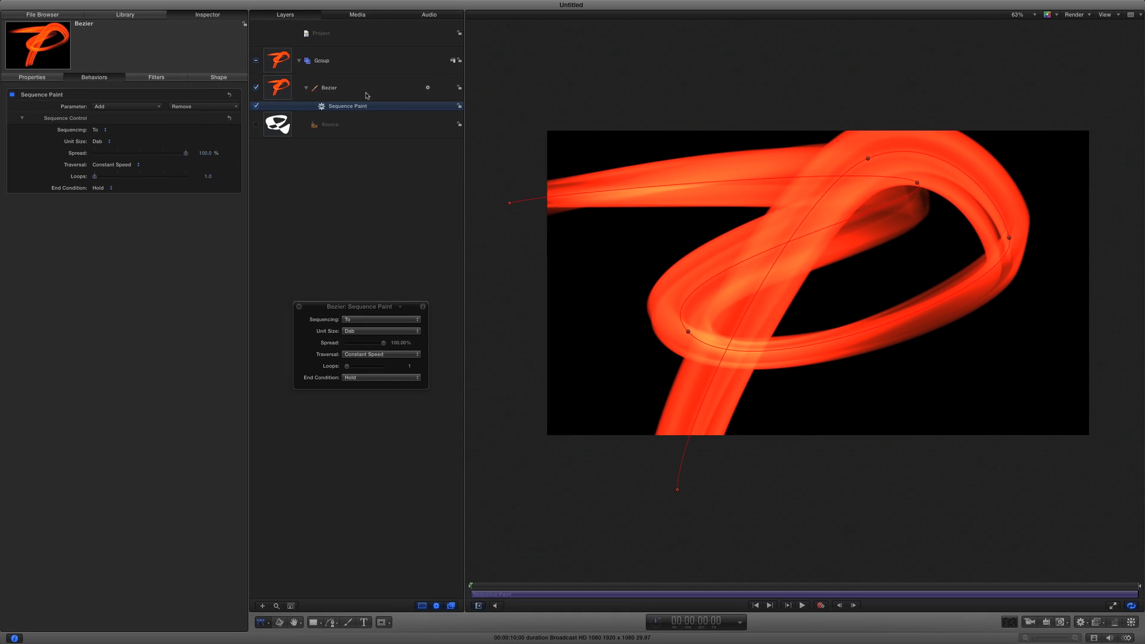
Trim the Bezier layer and its Sequence Paint behavior to end at 00:00:01:07, and shorten the play range to just past that point.
click(367, 96)
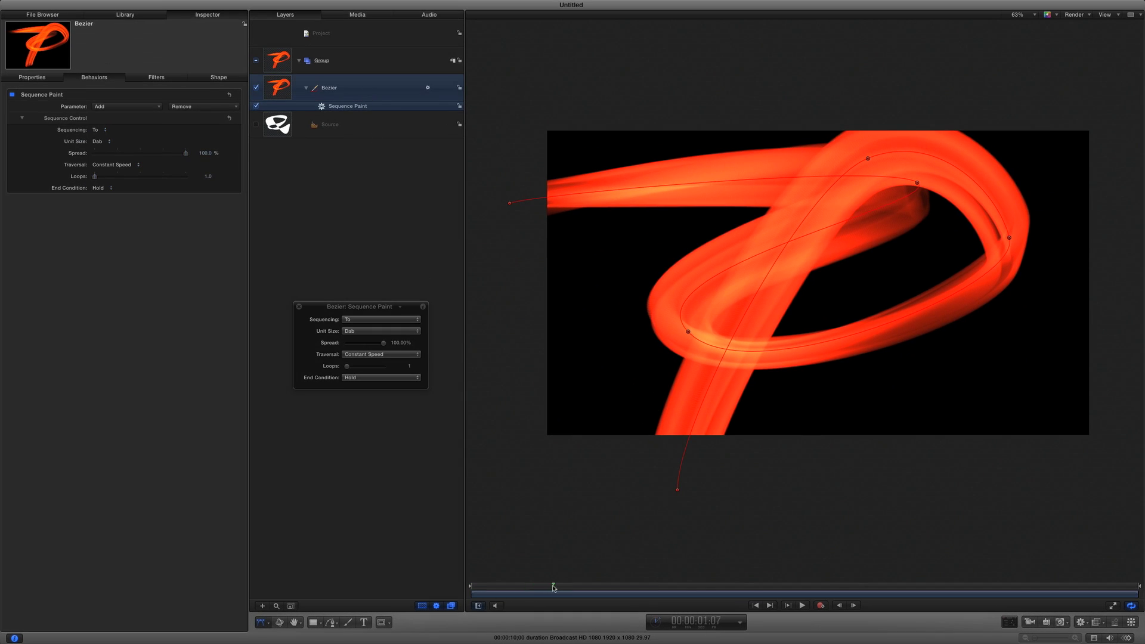
key(o)
drag(554, 588, 565, 588)
drag(1140, 588, 576, 587)
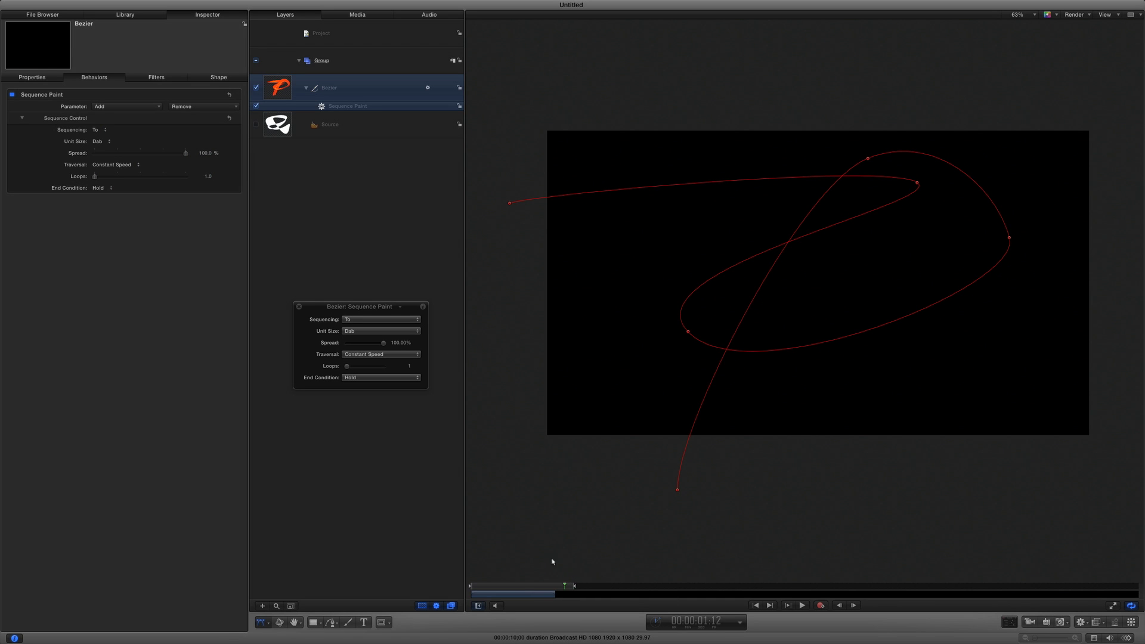
click(513, 587)
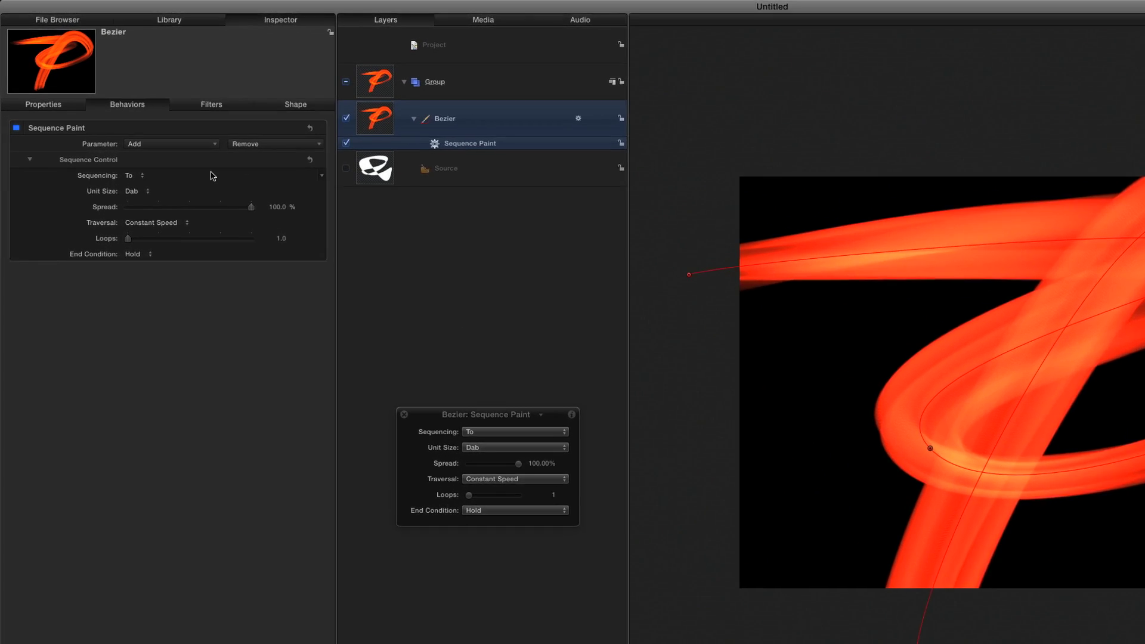
Add the Rotation and Opacity parameters to Sequence Paint, and set Rotation to 90° and Opacity to 0%.
click(137, 109)
click(173, 174)
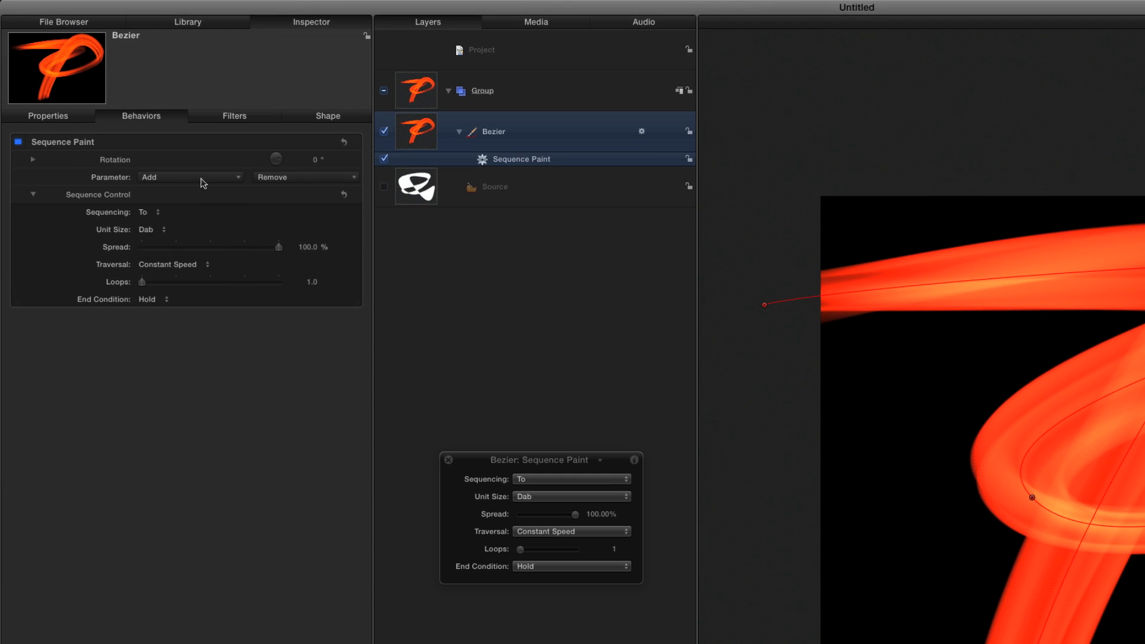
click(203, 179)
click(203, 215)
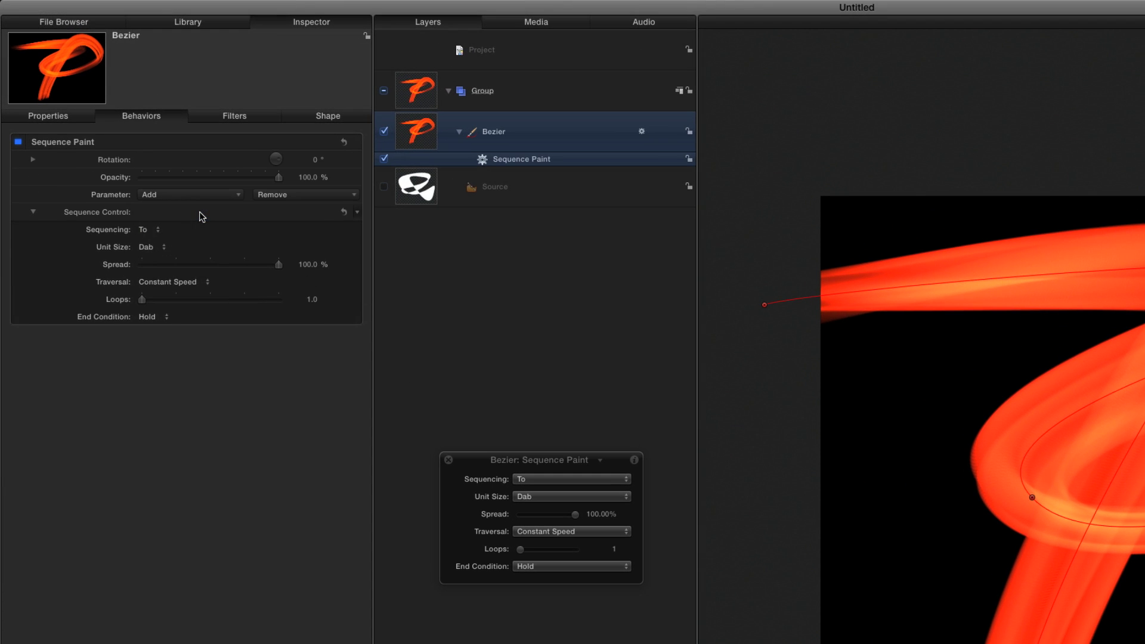
click(317, 161)
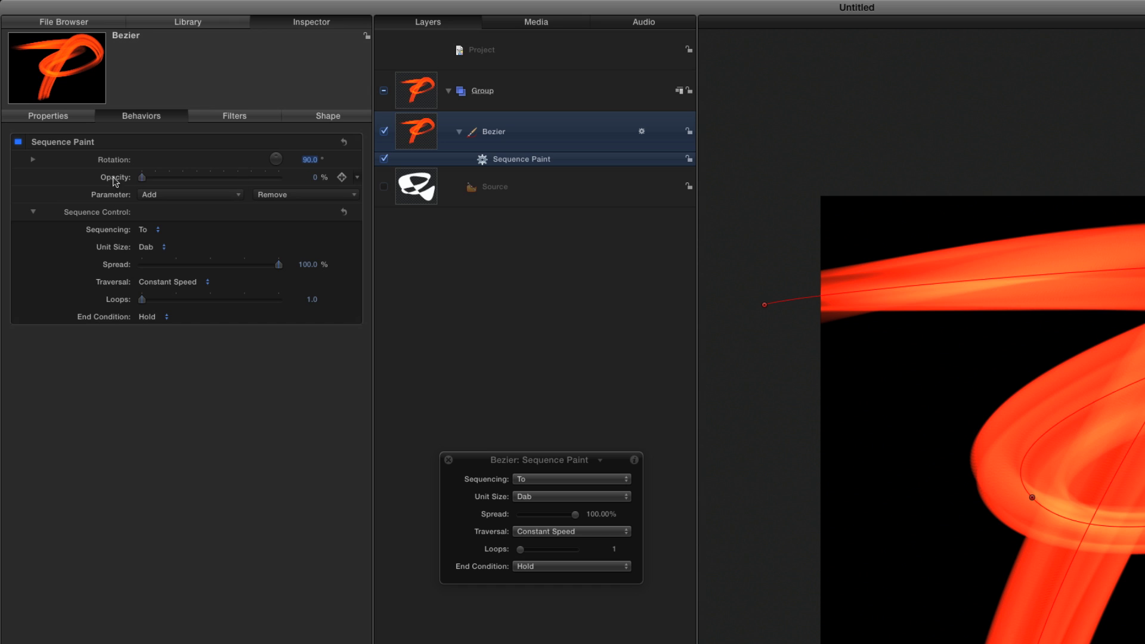
Set the Sequence Paint sequencing to Through Inverted with a spread of 10%.
click(153, 229)
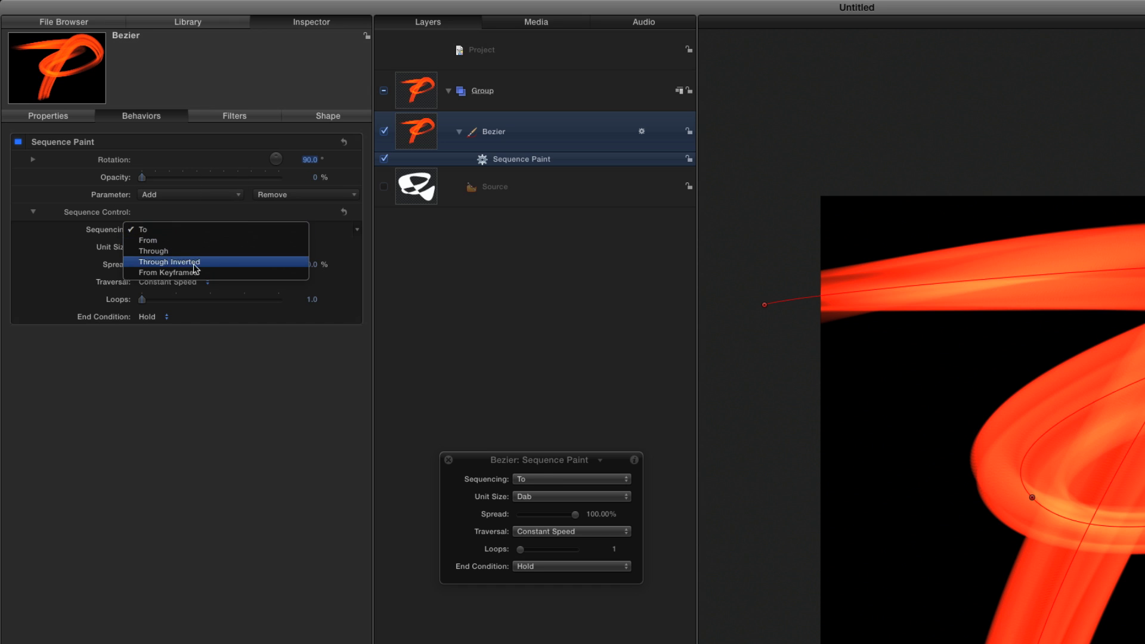
click(173, 258)
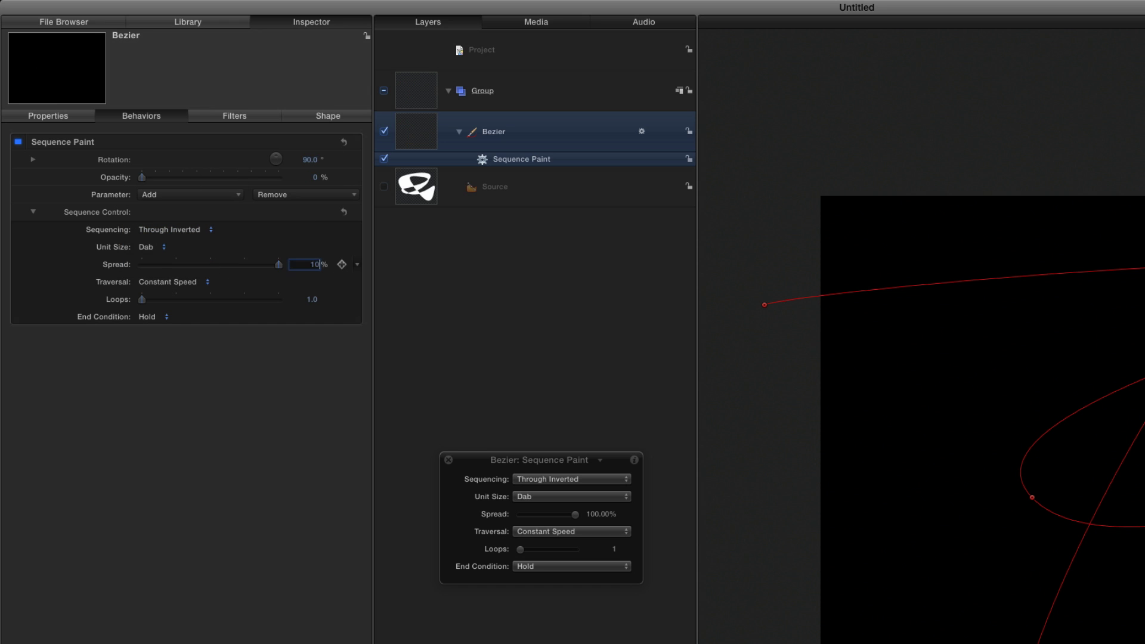
Deselect everything and play back the light streak animation, stopping while the streak is in mid-path.
key(super+shift+a)
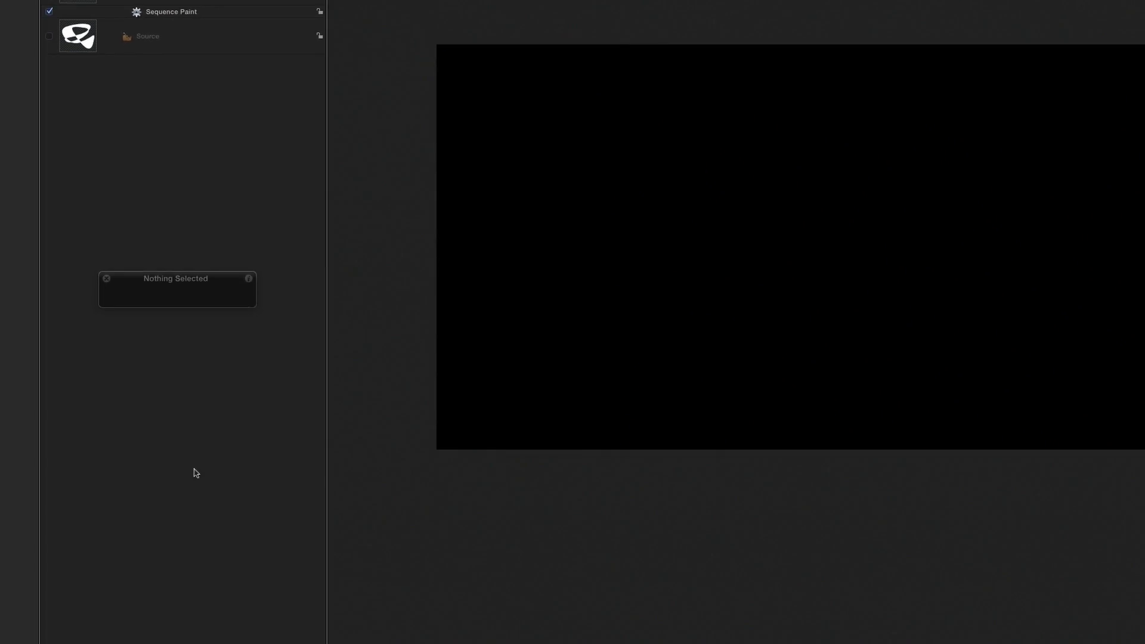
key(space)
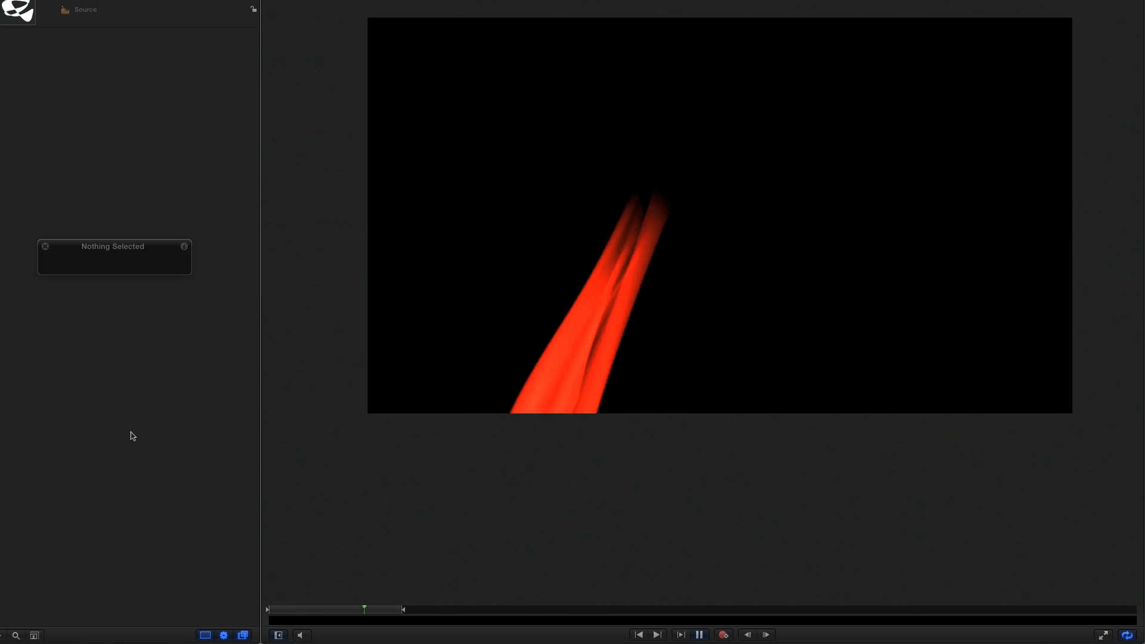
key(space)
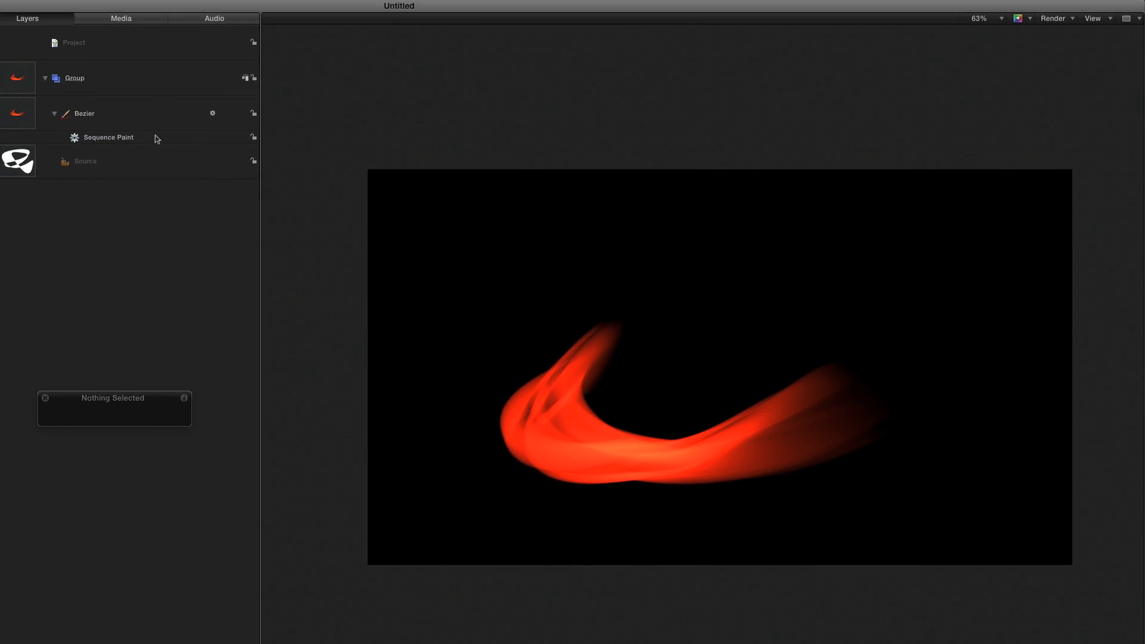
Reshape the hidden Source shape by moving its control points to vary the look of the streak.
click(152, 158)
drag(670, 292, 599, 373)
mouse_move(727, 289)
mouse_down()
mouse_move(577, 276)
mouse_move(530, 250)
mouse_up()
drag(666, 401, 733, 443)
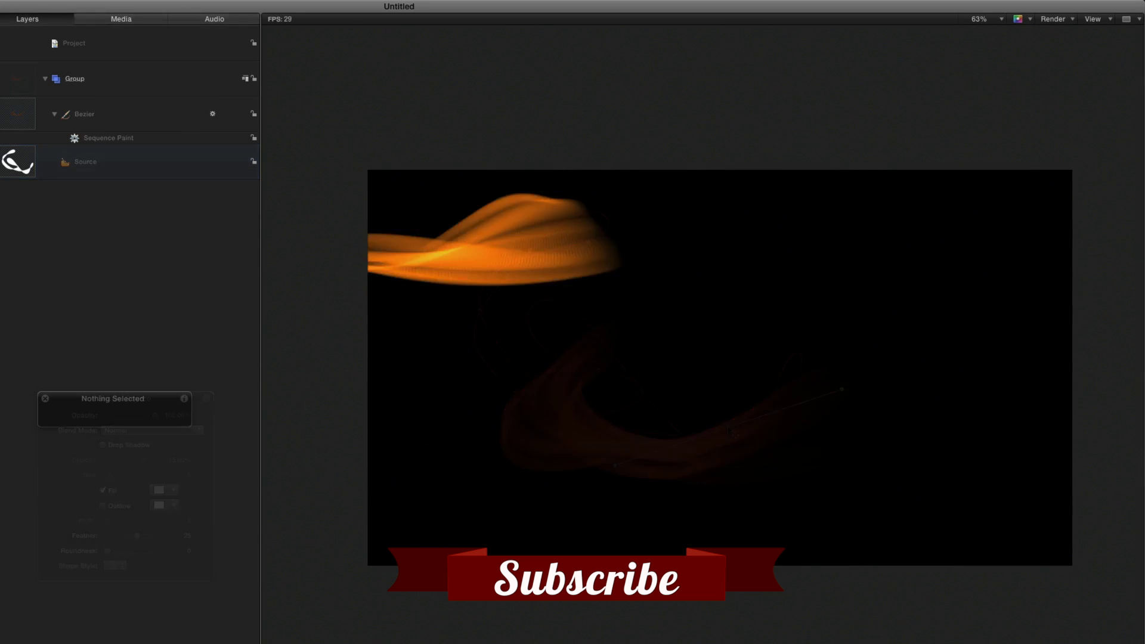